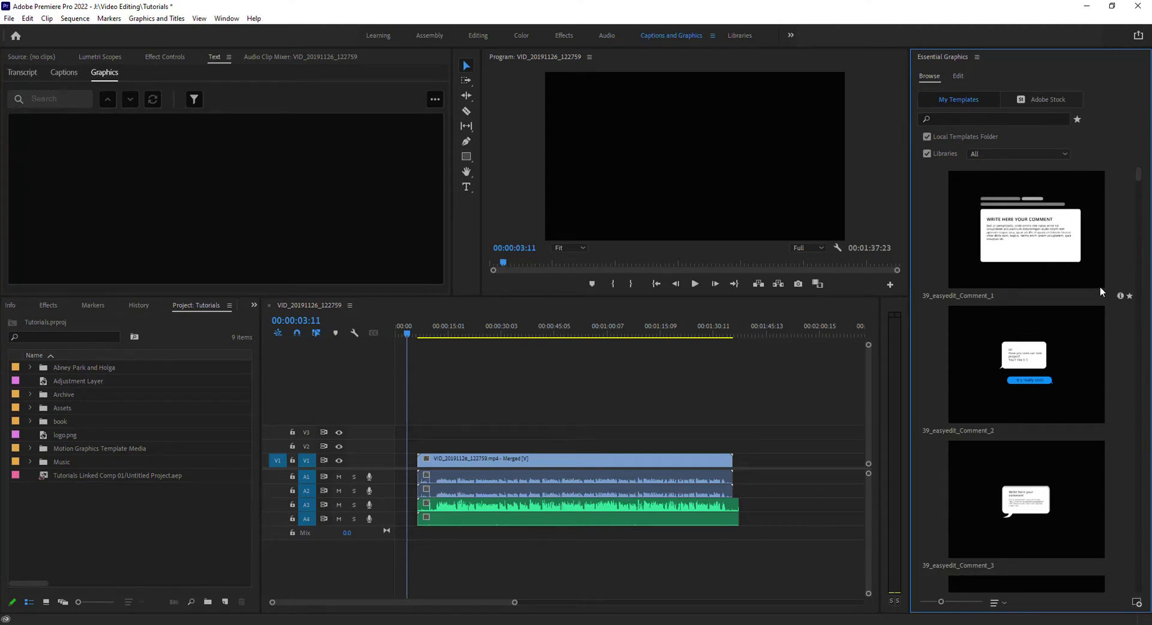
# Step: Search the Essential Graphics templates for 'social'
pyautogui.click(979, 118)
pyautogui.write('social')
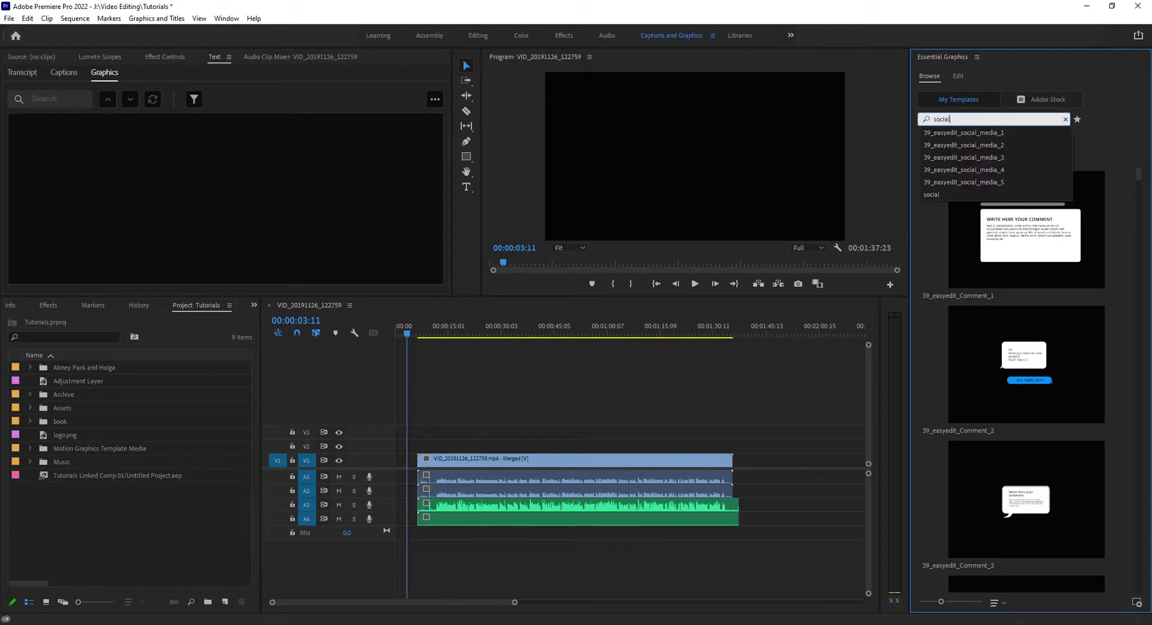
pyautogui.press('Return')
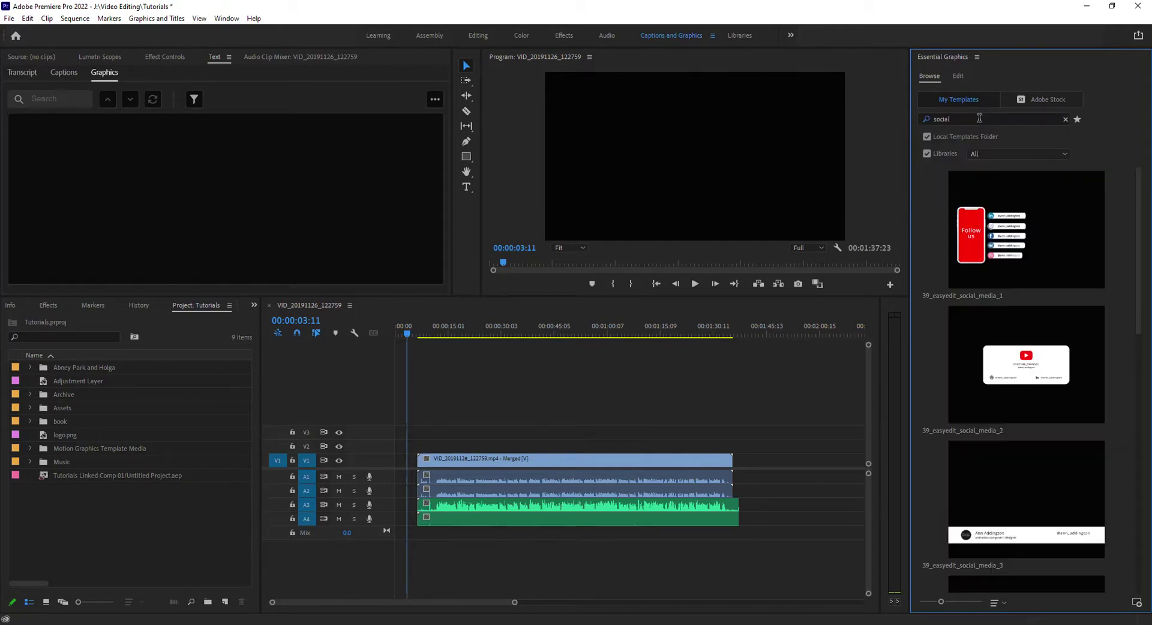
# Step: Place 39_easyedit_social_media_3 on track V2 and enlarge the Program Monitor
pyautogui.moveTo(1014, 510); pyautogui.dragTo(480, 445)
pyautogui.click(495, 326)
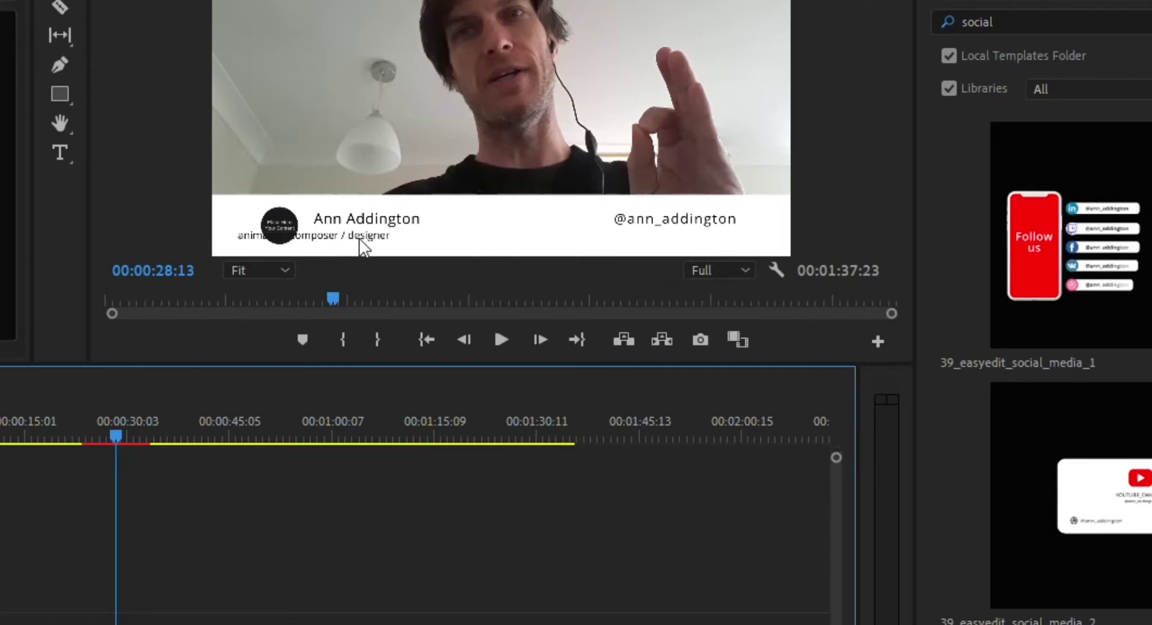
pyautogui.moveTo(527, 365); pyautogui.dragTo(527, 435)
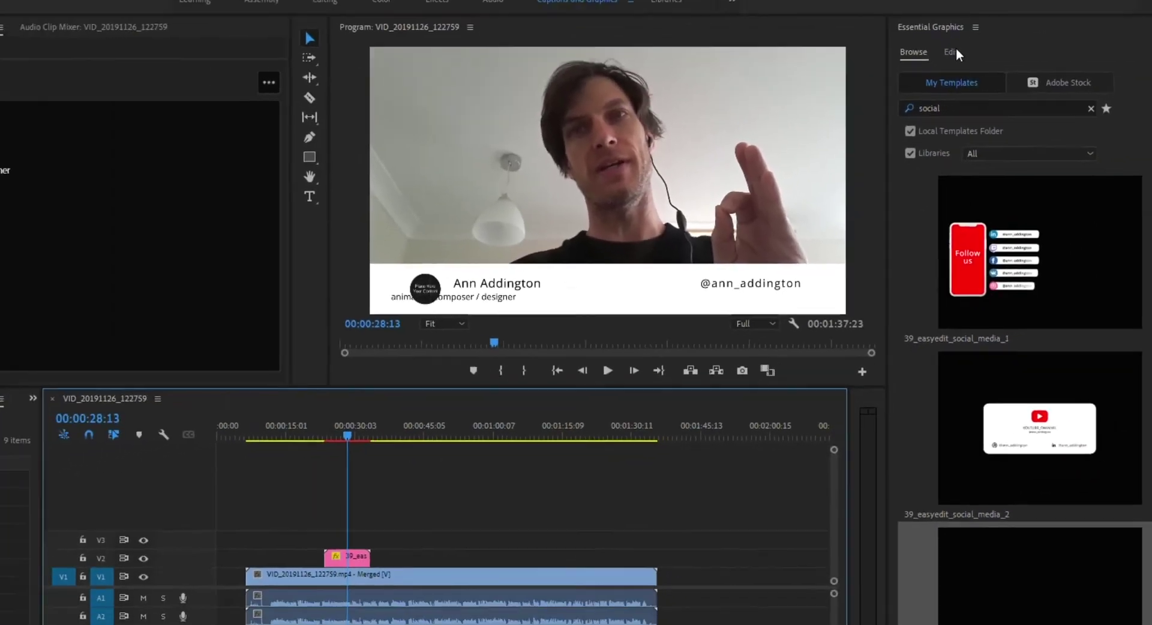
# Step: Replace the graphic's first Source Text with 'Change to whaterver'
pyautogui.click(935, 84)
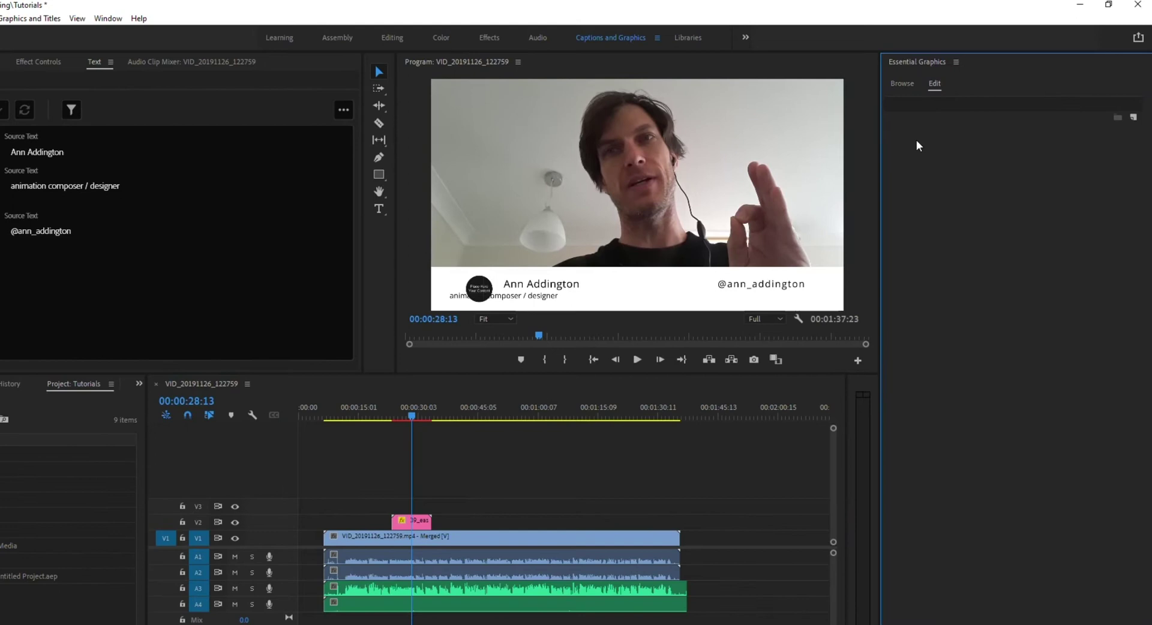
pyautogui.click(413, 522)
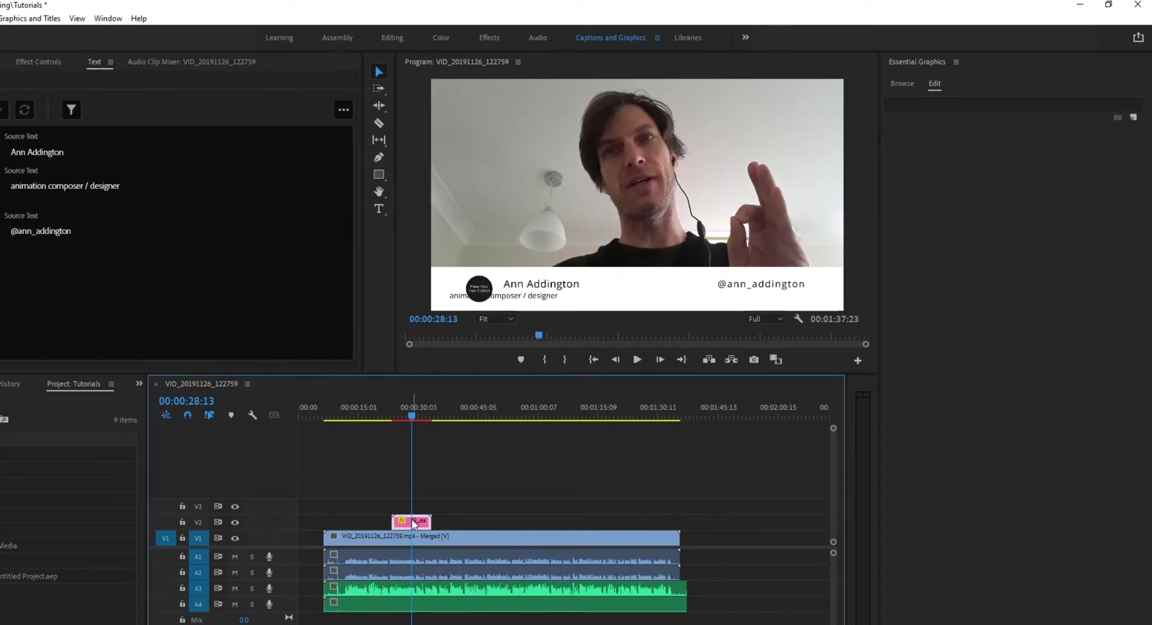
pyautogui.click(904, 135)
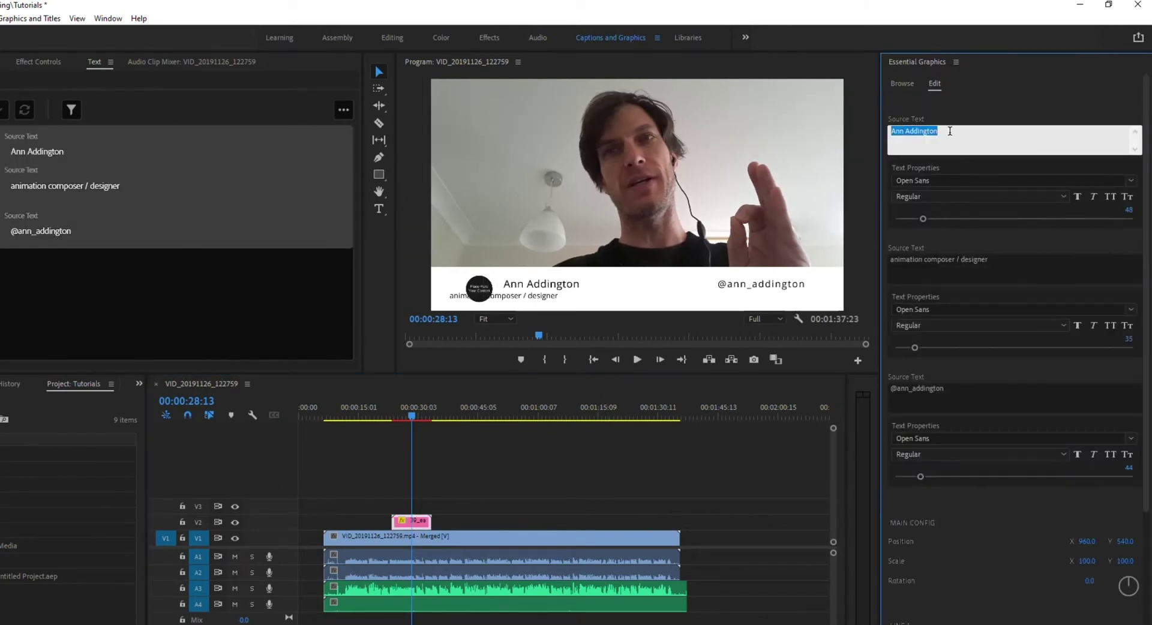
pyautogui.write('Change to whaterver')
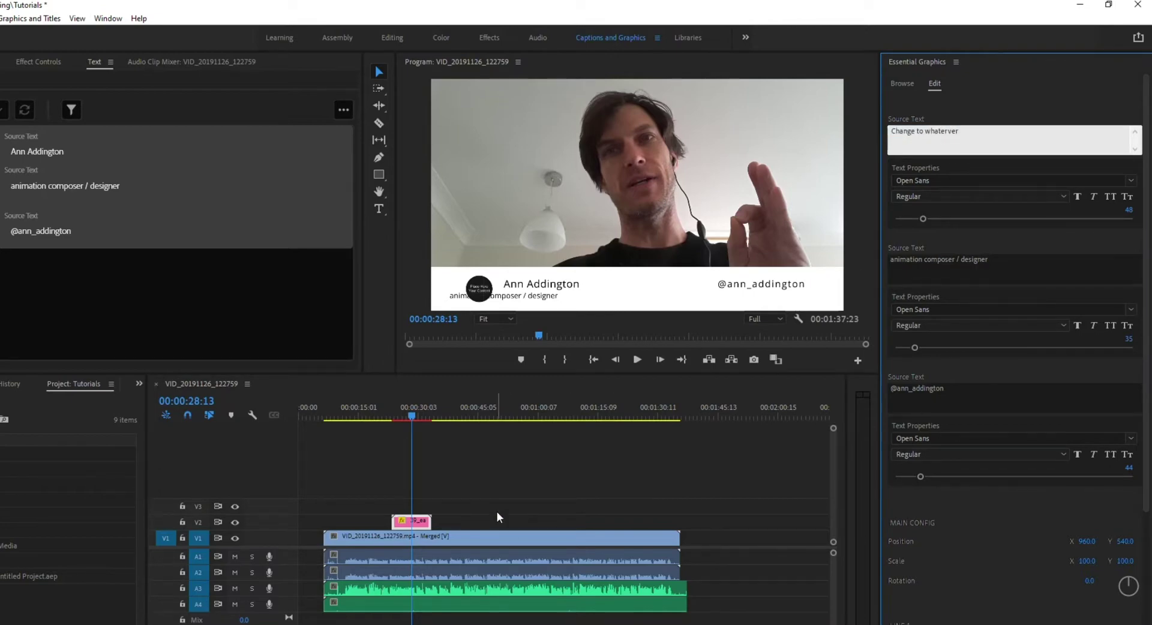
pyautogui.click(497, 517)
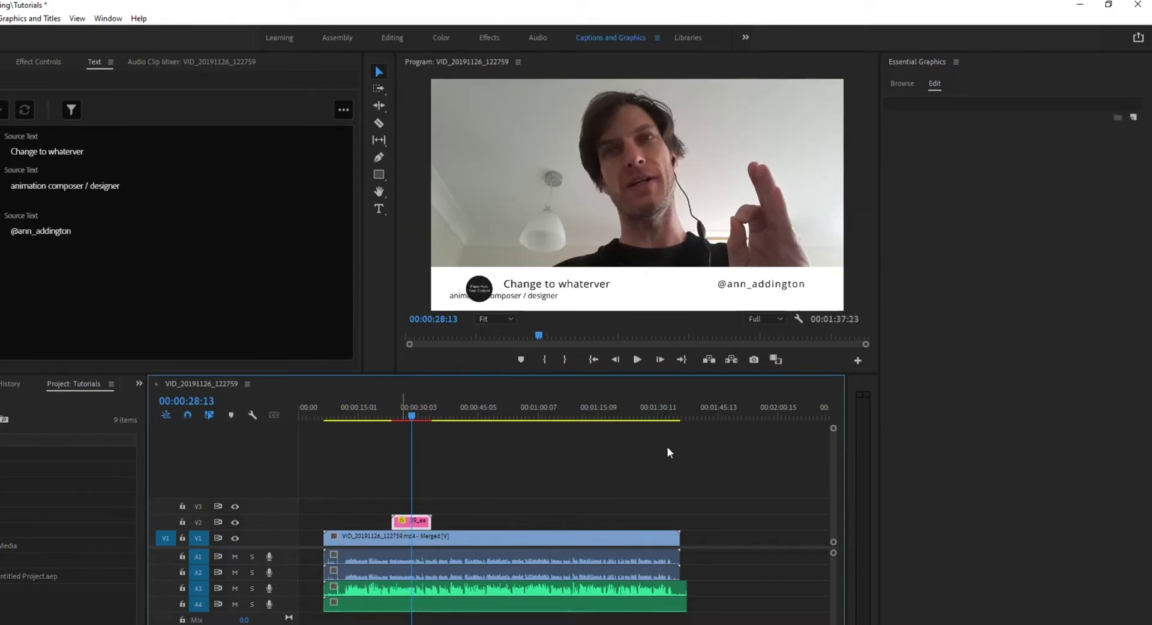
pyautogui.click(863, 284)
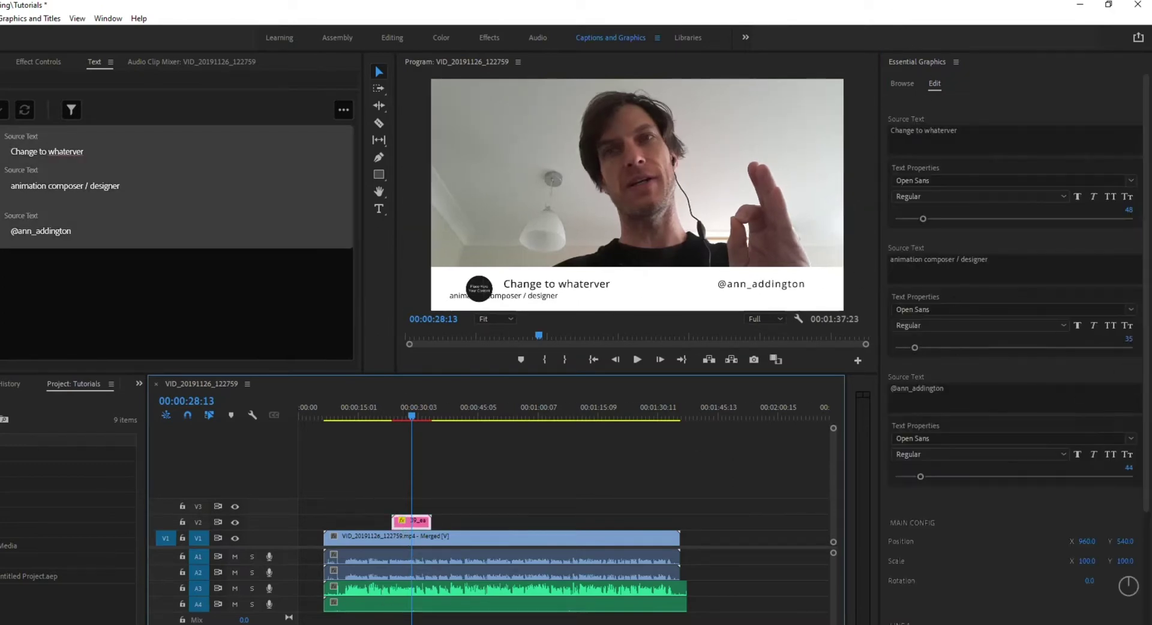
pyautogui.click(1149, 294)
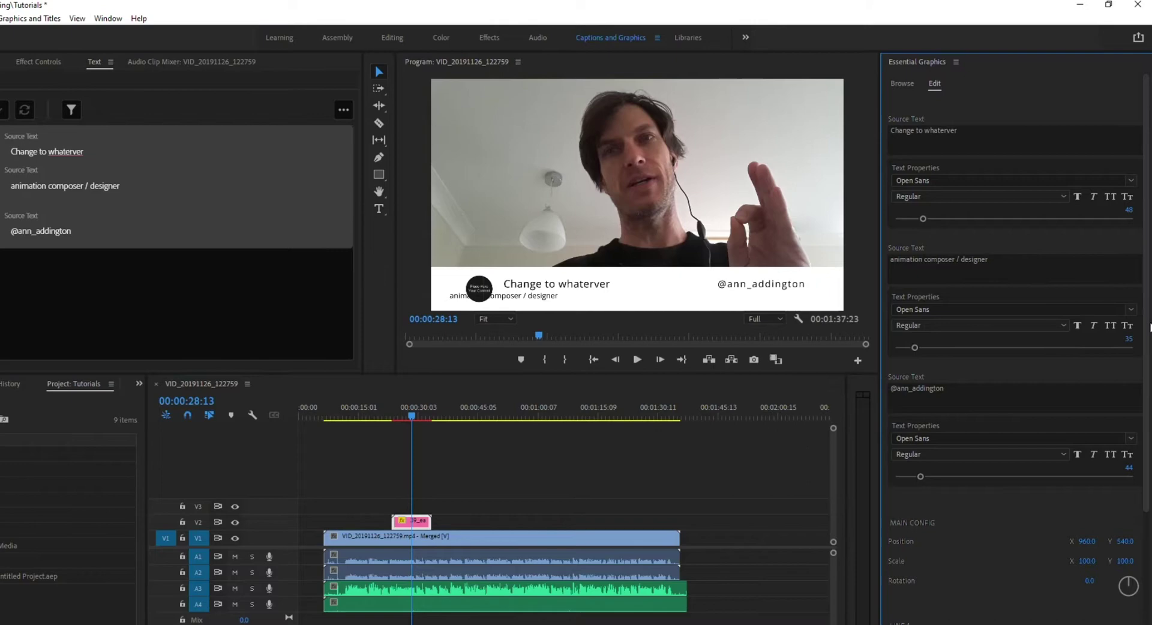
# Step: Move LINE 2 right to Position X -316, under the main name line
pyautogui.scroll(-2, 1013, 300)
pyautogui.scroll(-5, 1013, 348)
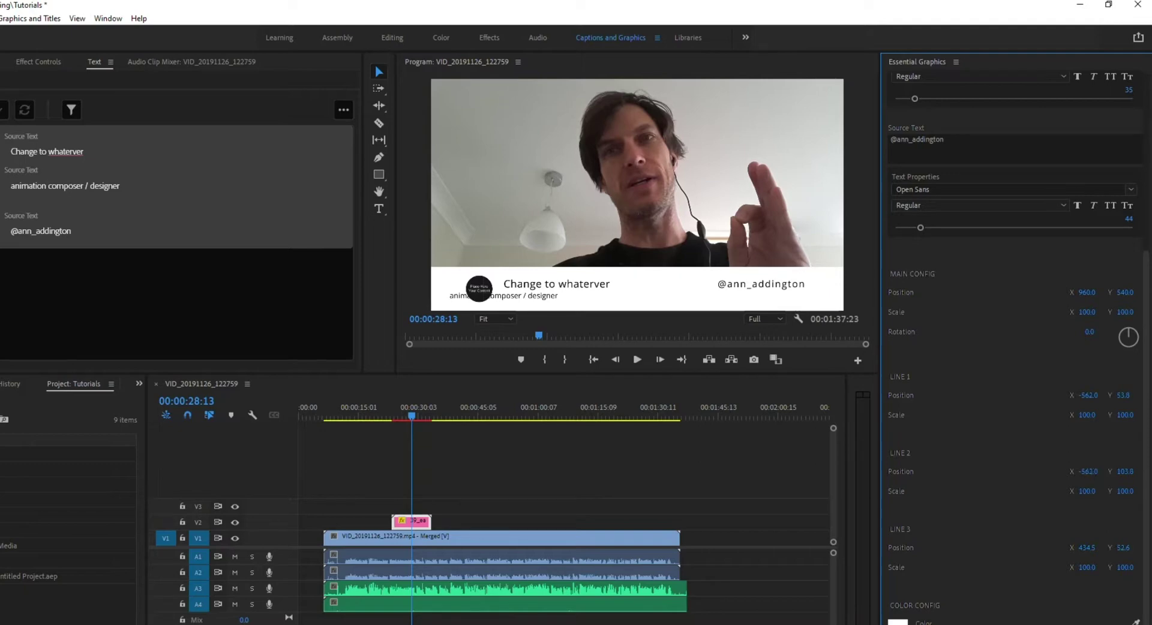
pyautogui.click(1091, 471)
pyautogui.click(1117, 473)
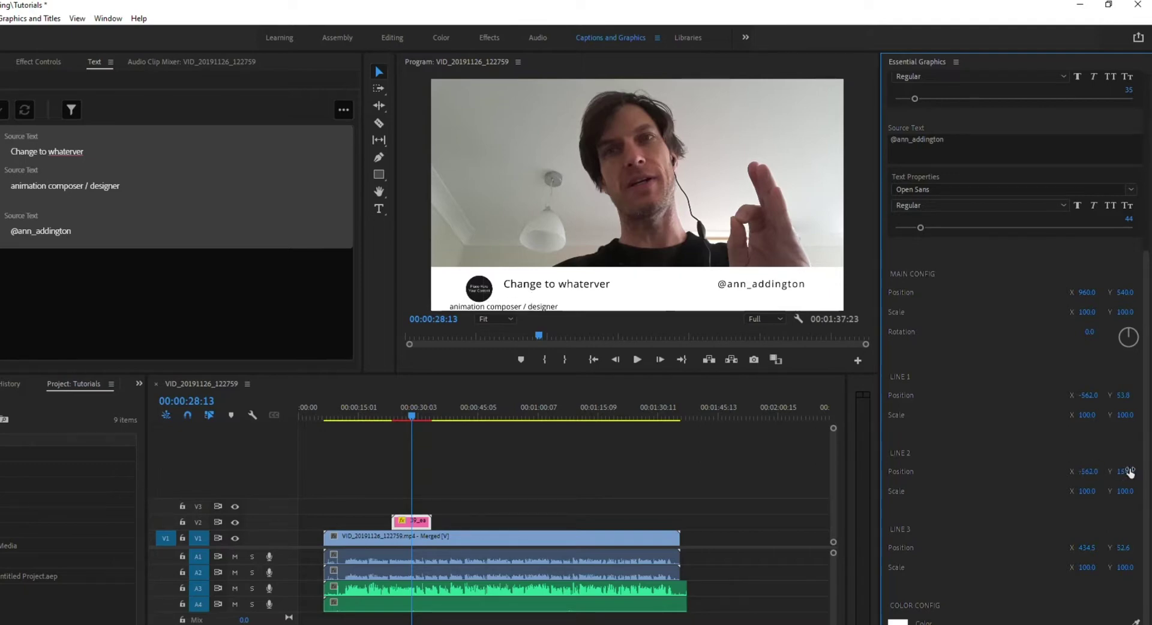
pyautogui.moveTo(1083, 478); pyautogui.dragTo(1120, 478)
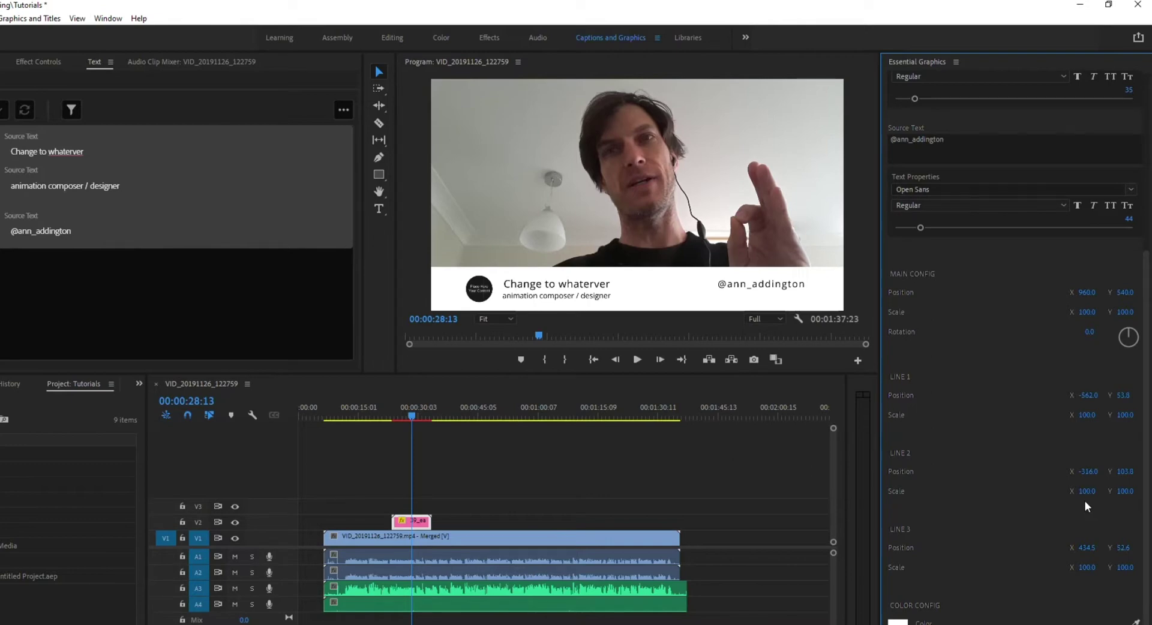
# Step: Check the template files folder, then reselect the lower-third graphic clip in Premiere Pro
pyautogui.hotkey('alt', 'Tab')
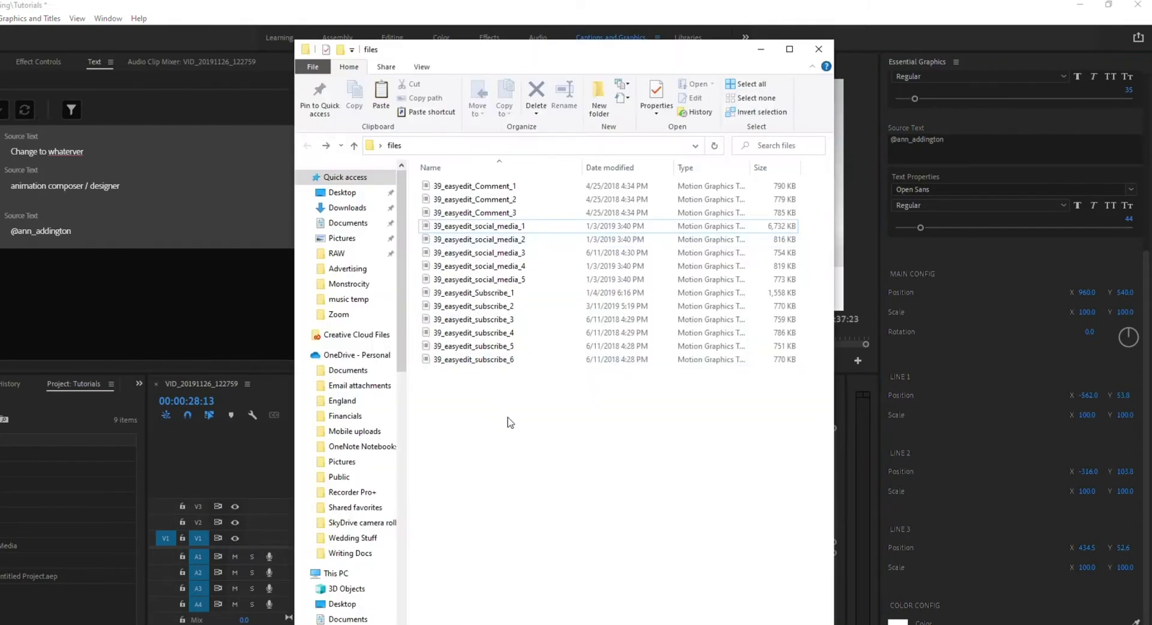
pyautogui.hotkey('alt', 'Tab')
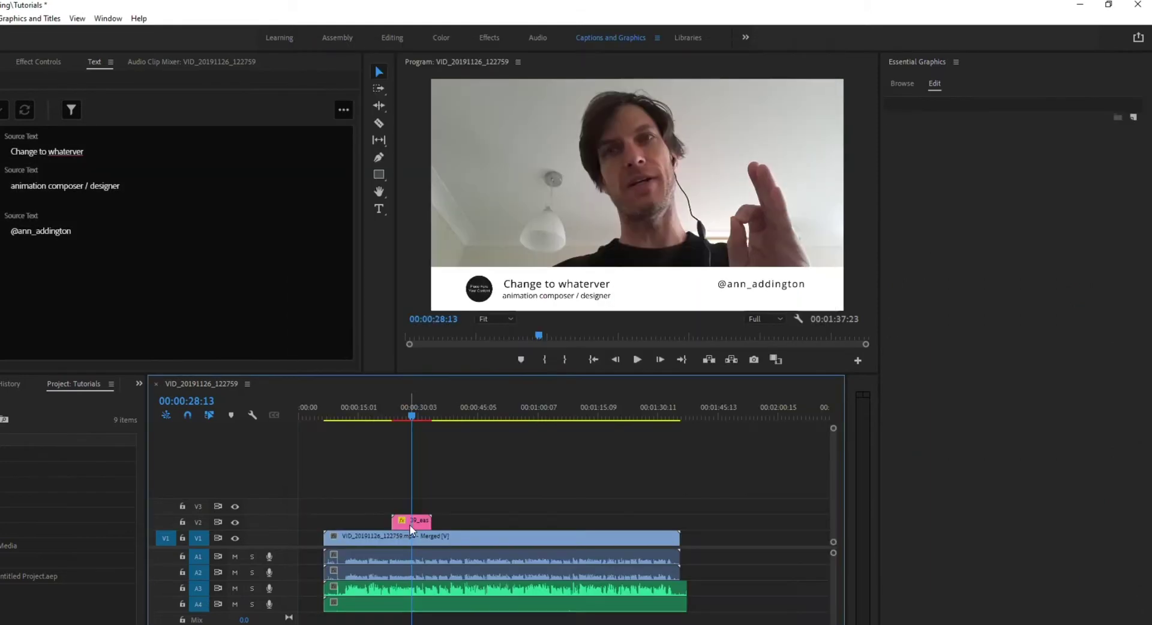
pyautogui.click(411, 526)
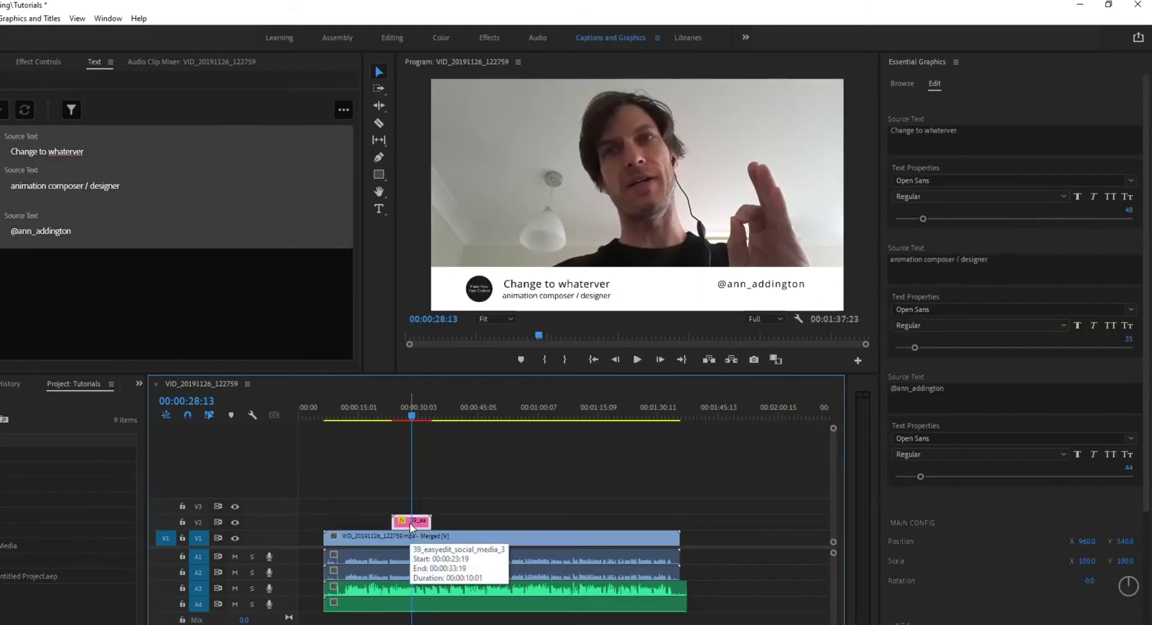
# Step: Try opening 39_easyedit_social_media_3 with another app from File Explorer, dismissing the app prompt
pyautogui.hotkey('alt', 'Tab')
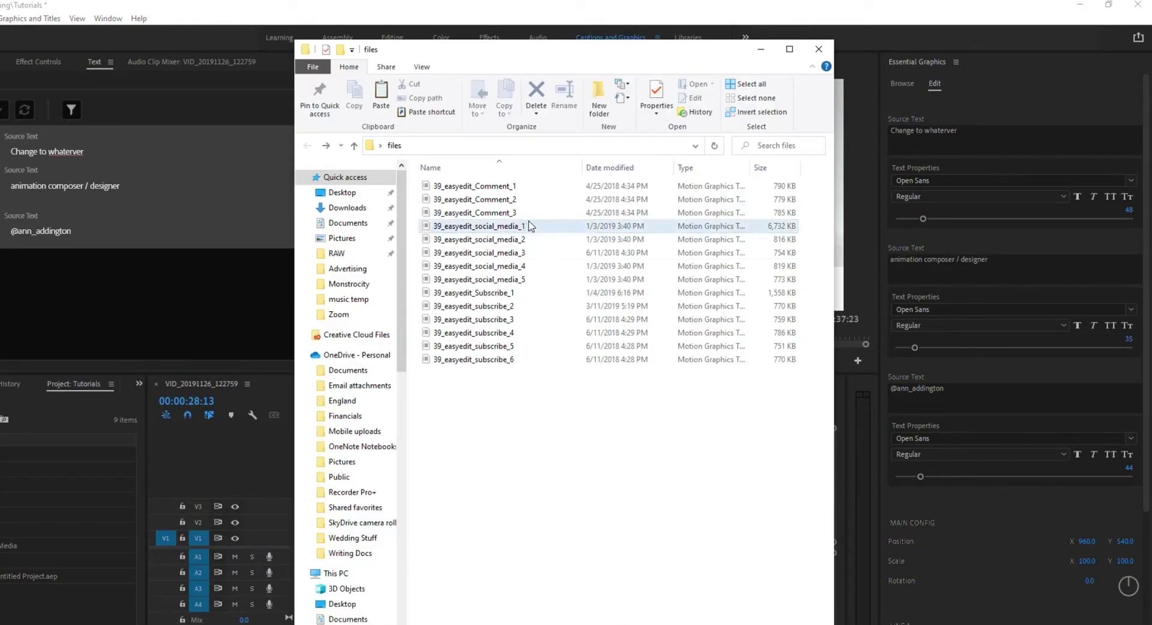
pyautogui.click(476, 256)
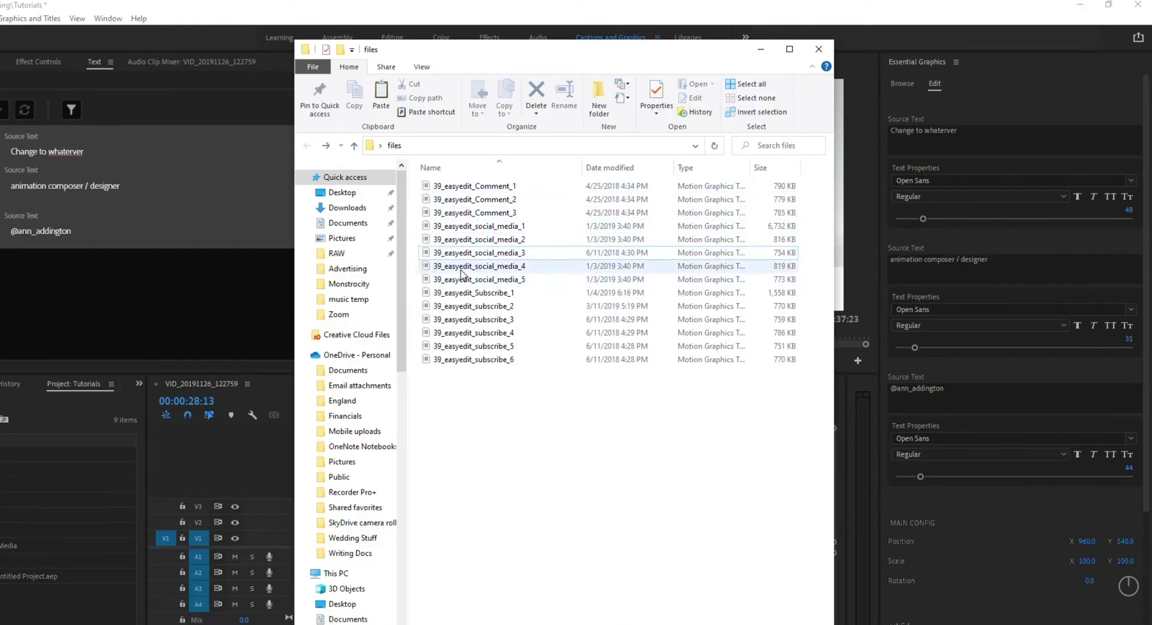
pyautogui.rightClick(462, 257)
pyautogui.click(485, 294)
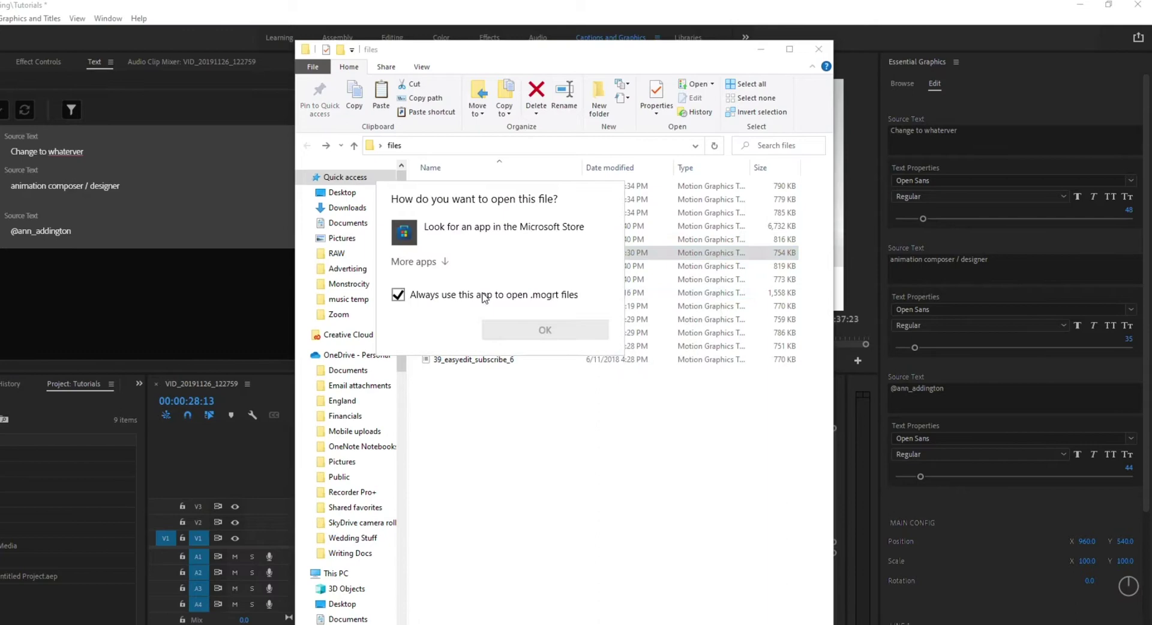
pyautogui.click(533, 445)
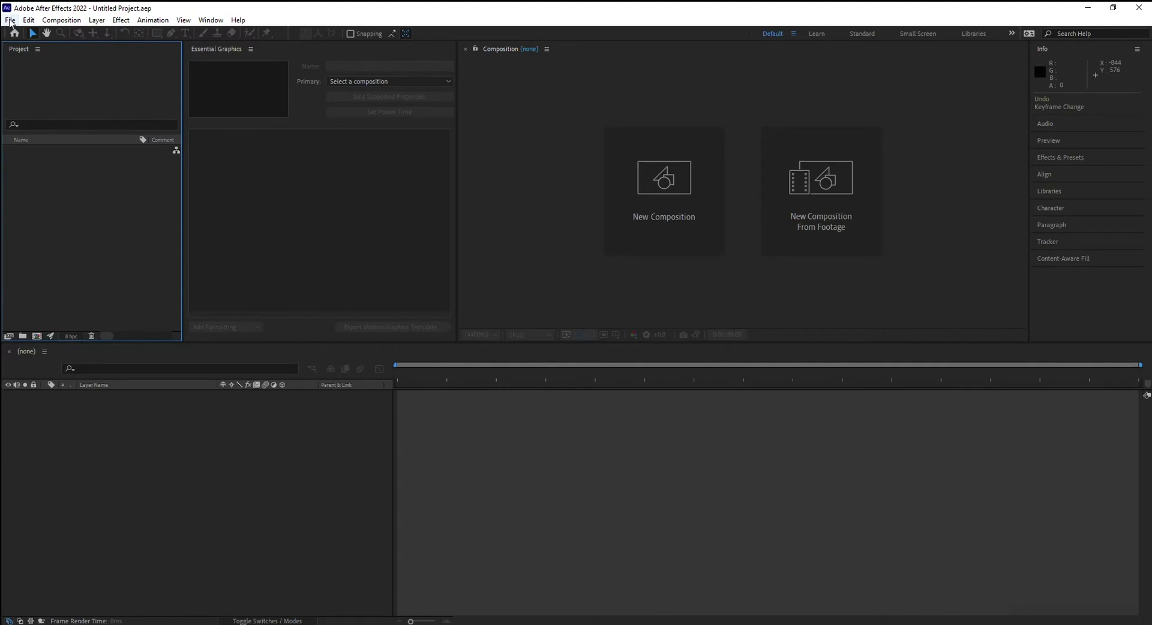
# Step: Open 39_easyedit_social_media_3.mogrt as a project and extract it into the files folder
pyautogui.click(10, 20)
pyautogui.click(42, 45)
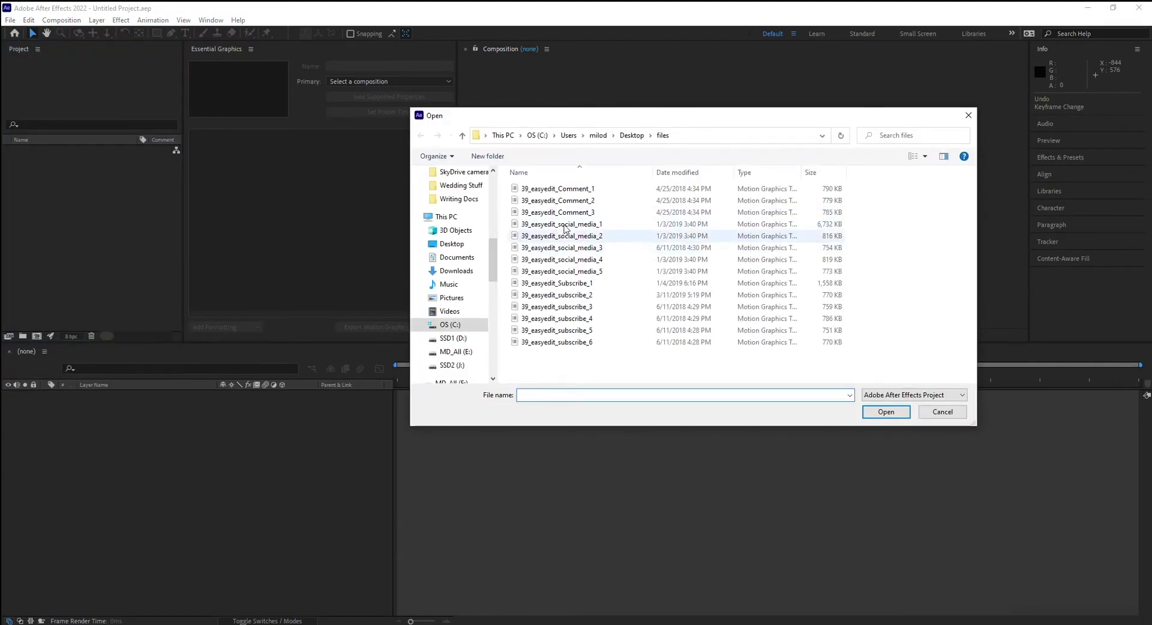
pyautogui.click(560, 248)
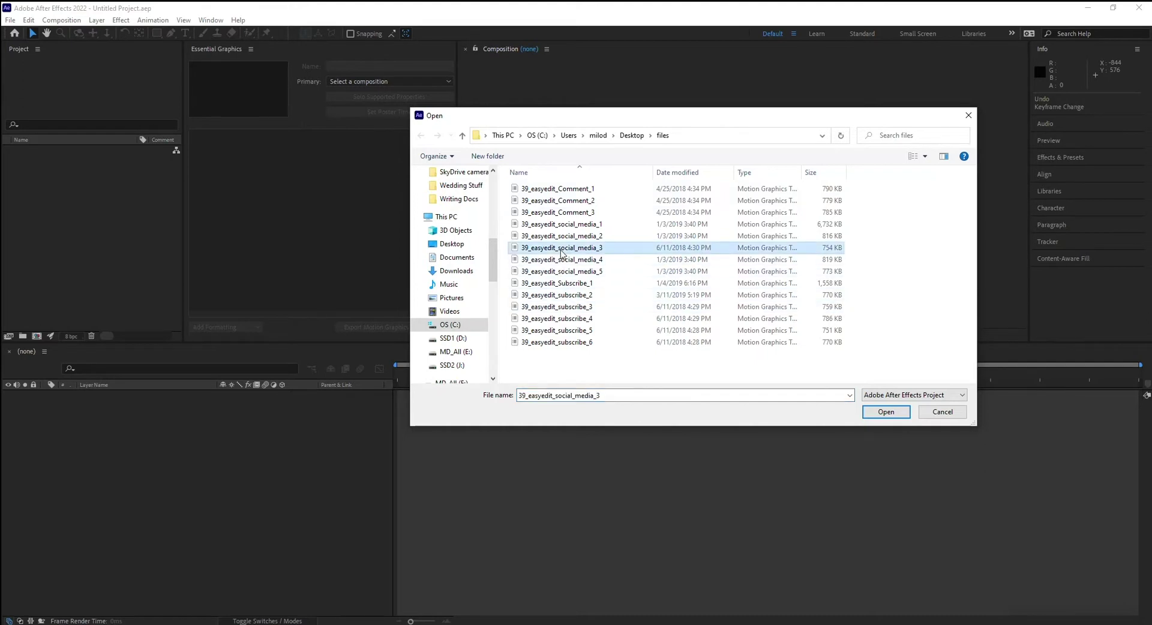
pyautogui.click(885, 412)
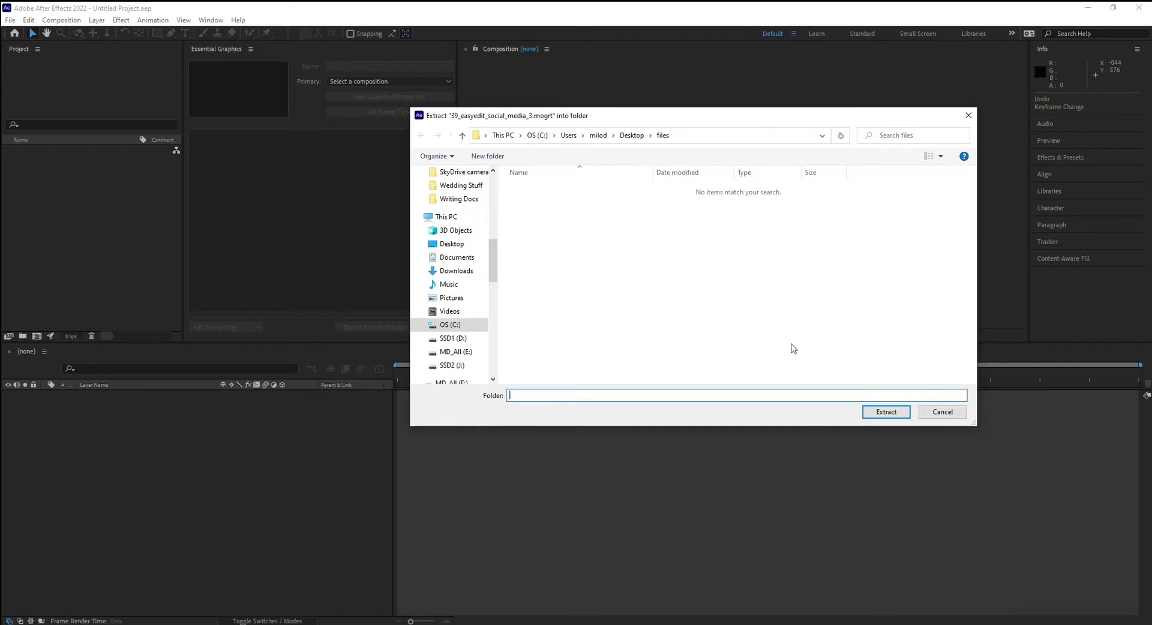
pyautogui.click(885, 413)
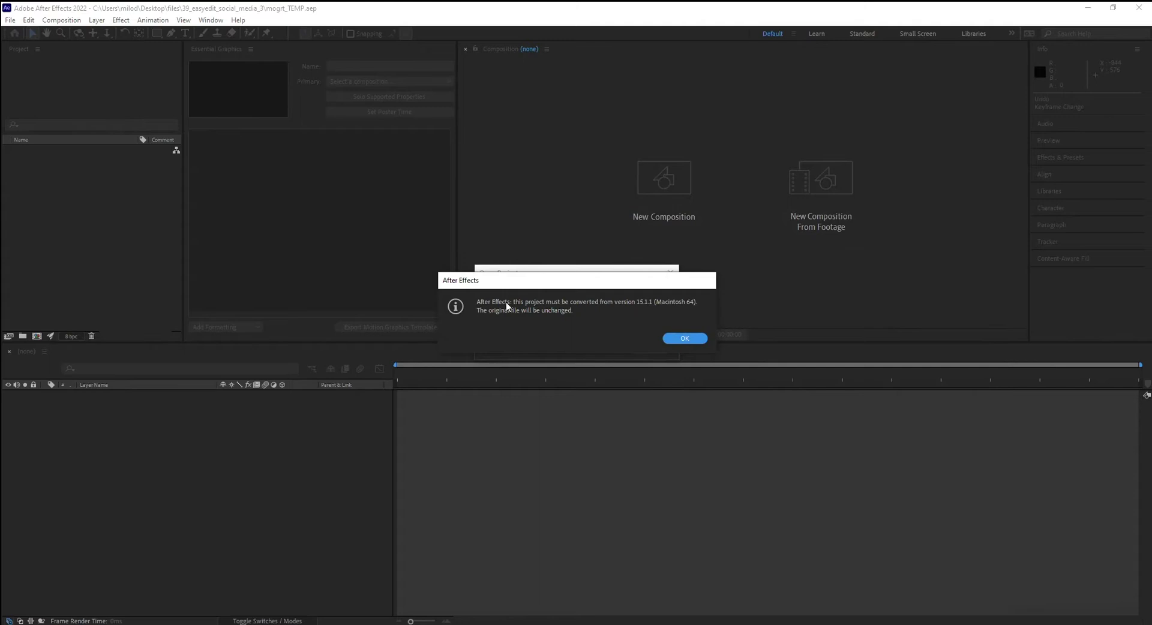
pyautogui.click(685, 340)
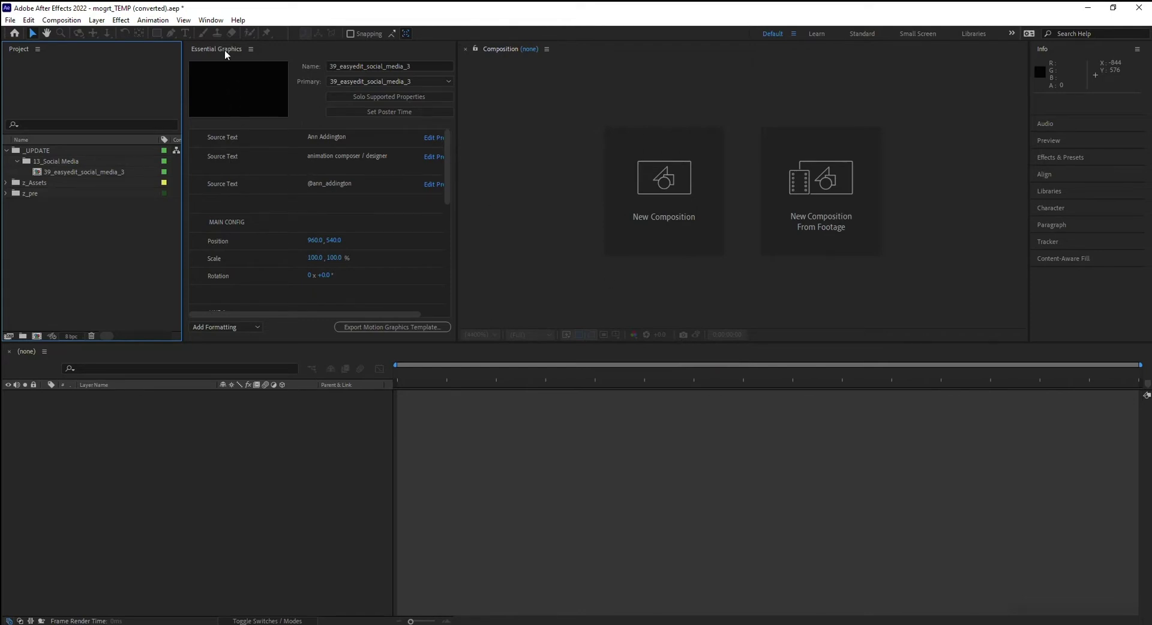
pyautogui.click(211, 20)
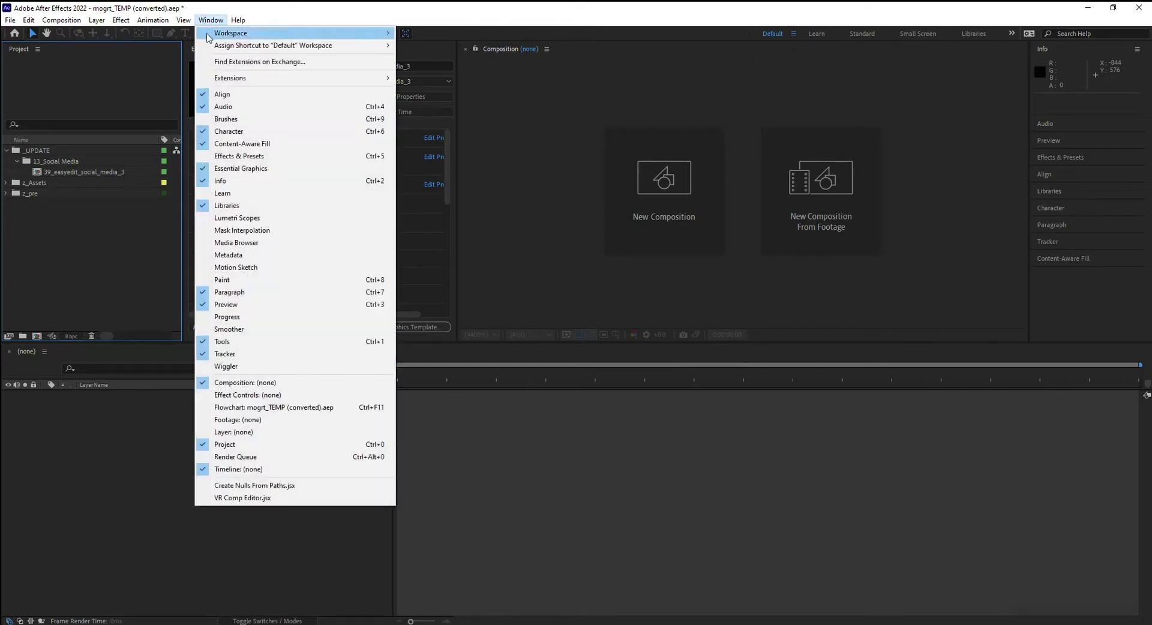
pyautogui.click(228, 170)
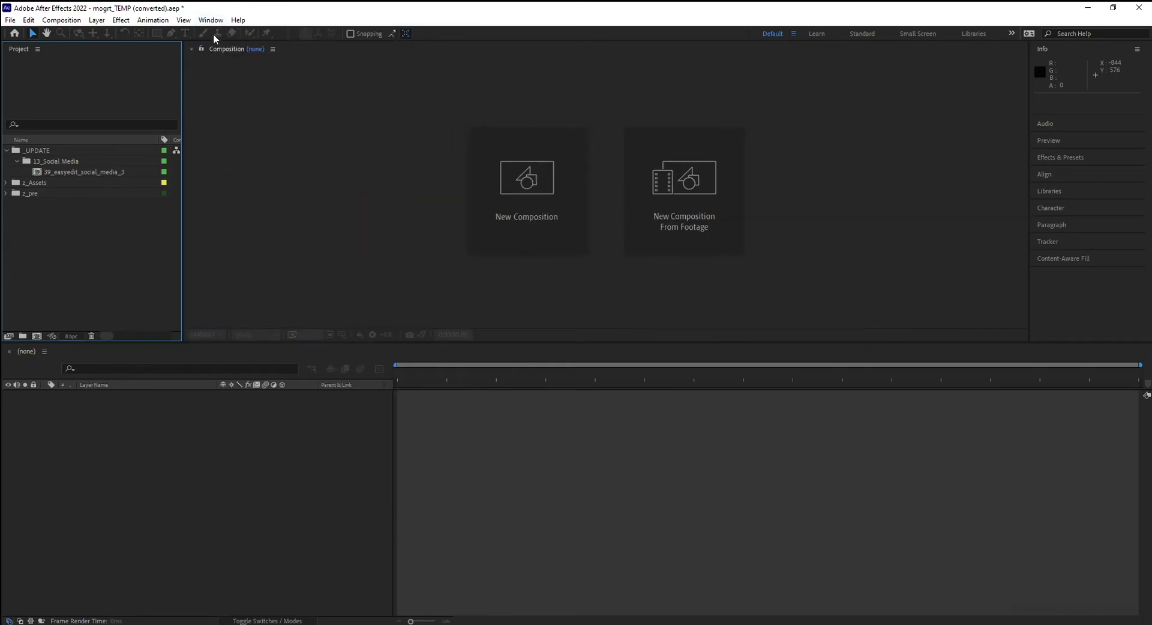
pyautogui.click(211, 20)
pyautogui.click(230, 170)
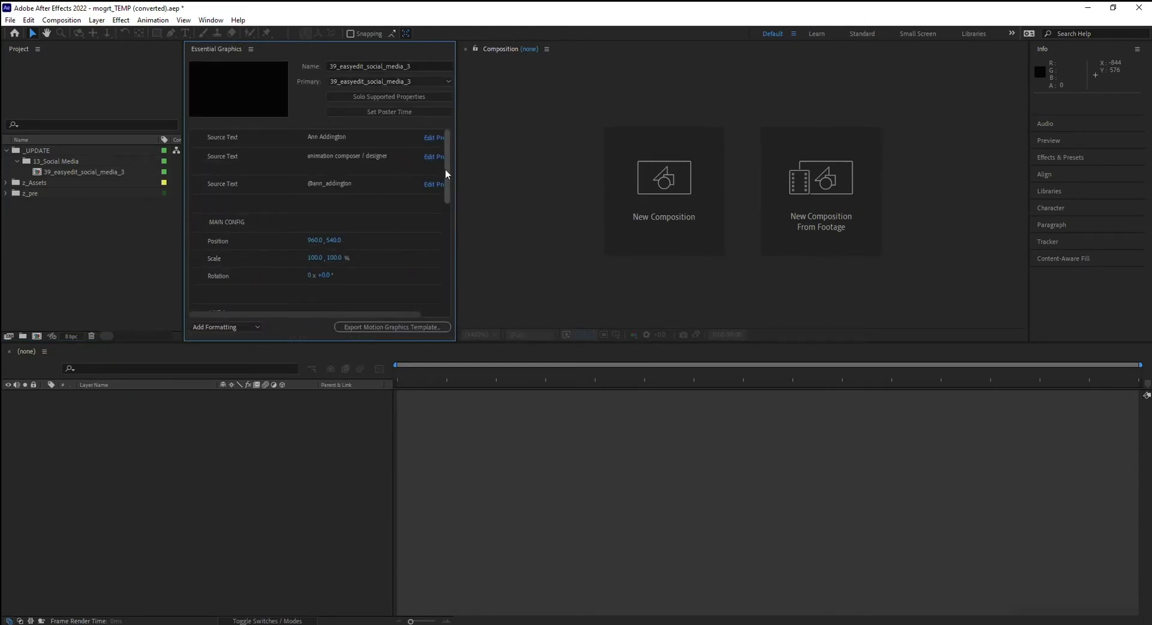
pyautogui.moveTo(445, 170); pyautogui.dragTo(453, 145)
# Step: Open the 39_easyedit_social_media_3 comp, then its soc_med_3_new precomp, and select the main null
pyautogui.doubleClick(40, 170)
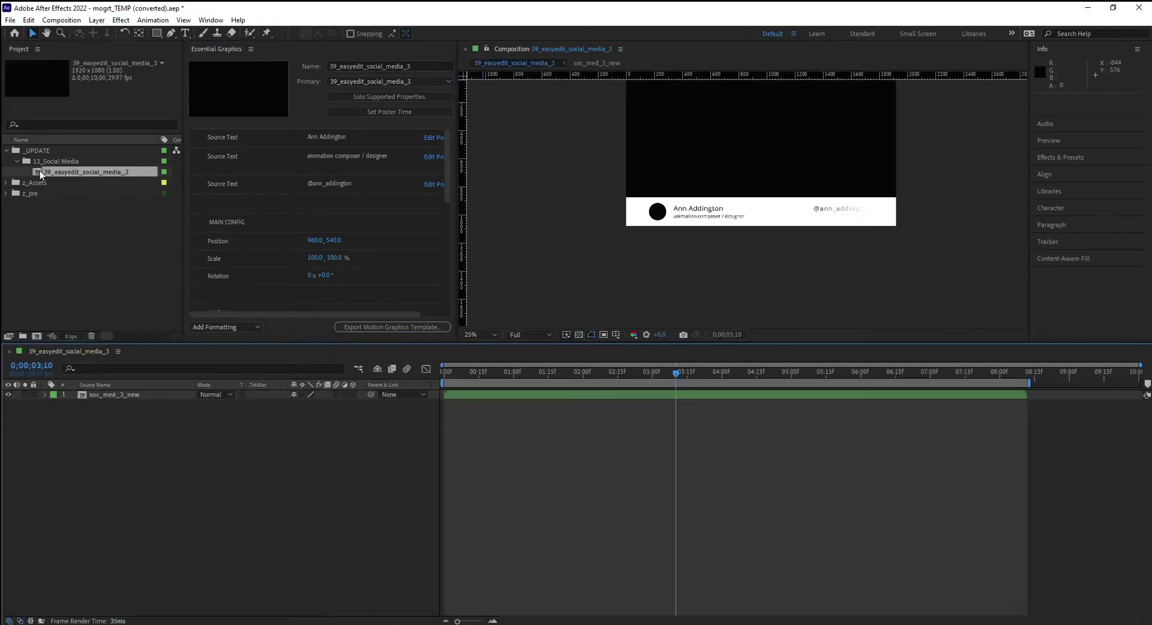
pyautogui.click(45, 394)
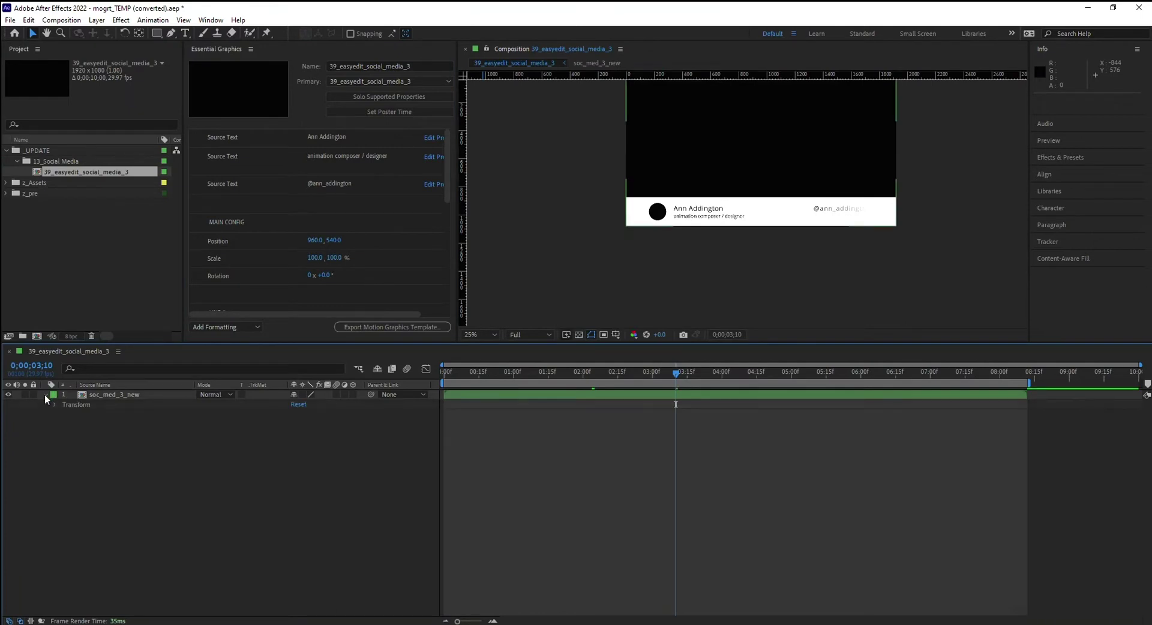
pyautogui.doubleClick(80, 396)
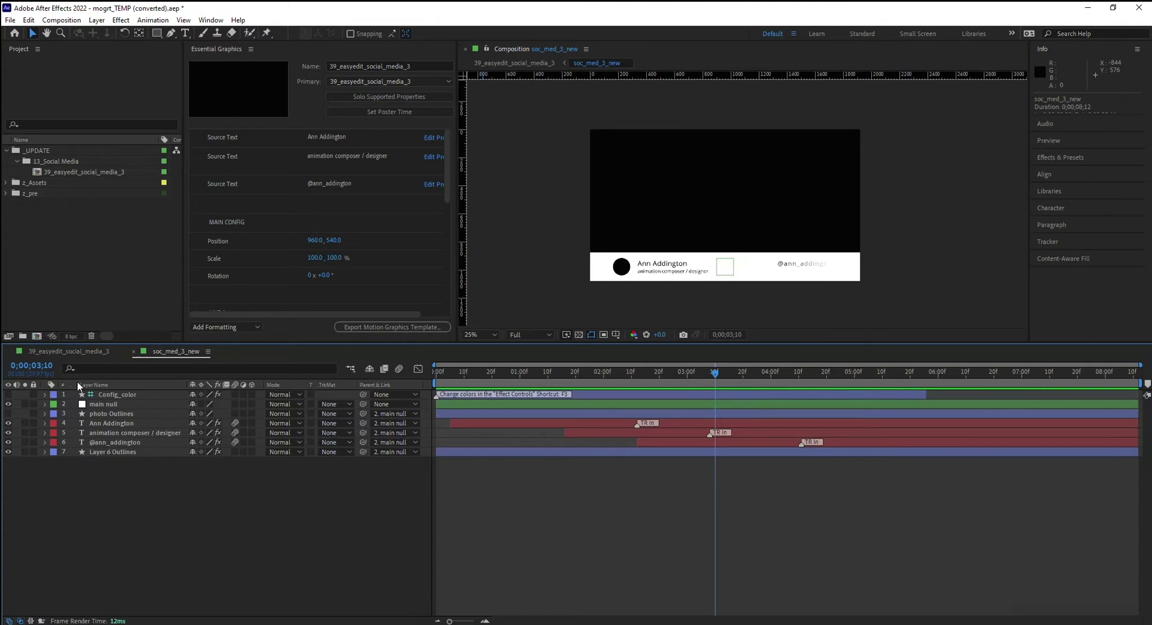
pyautogui.click(84, 404)
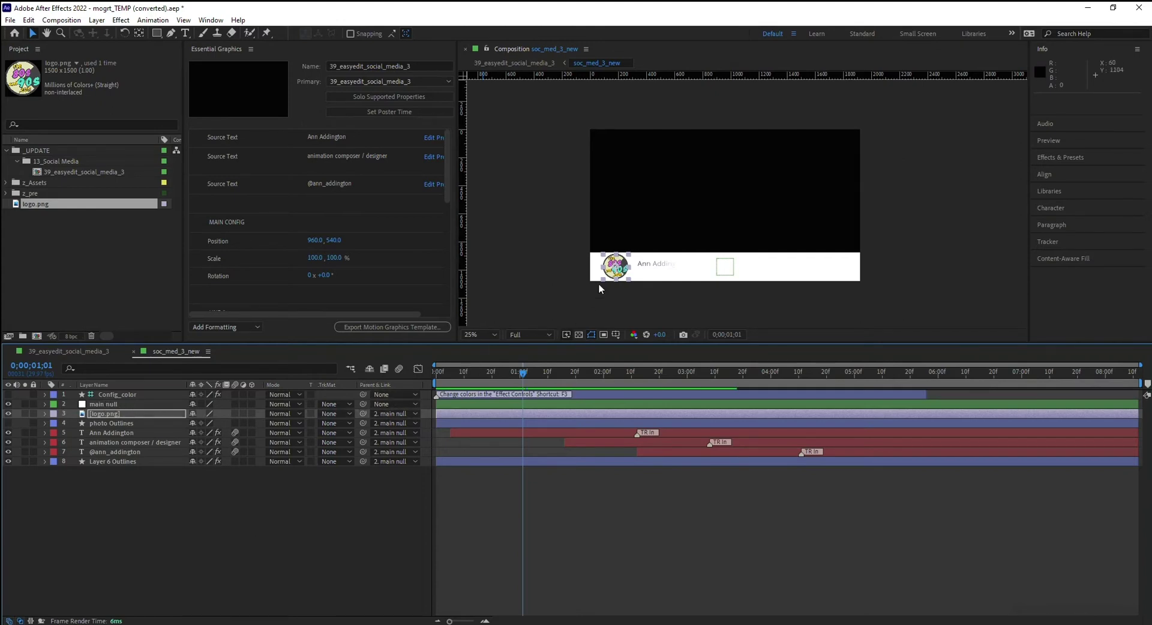
# Step: Scrub the timeline to confirm the logo sits in the banner's left circle
pyautogui.moveTo(522, 374); pyautogui.dragTo(553, 374)
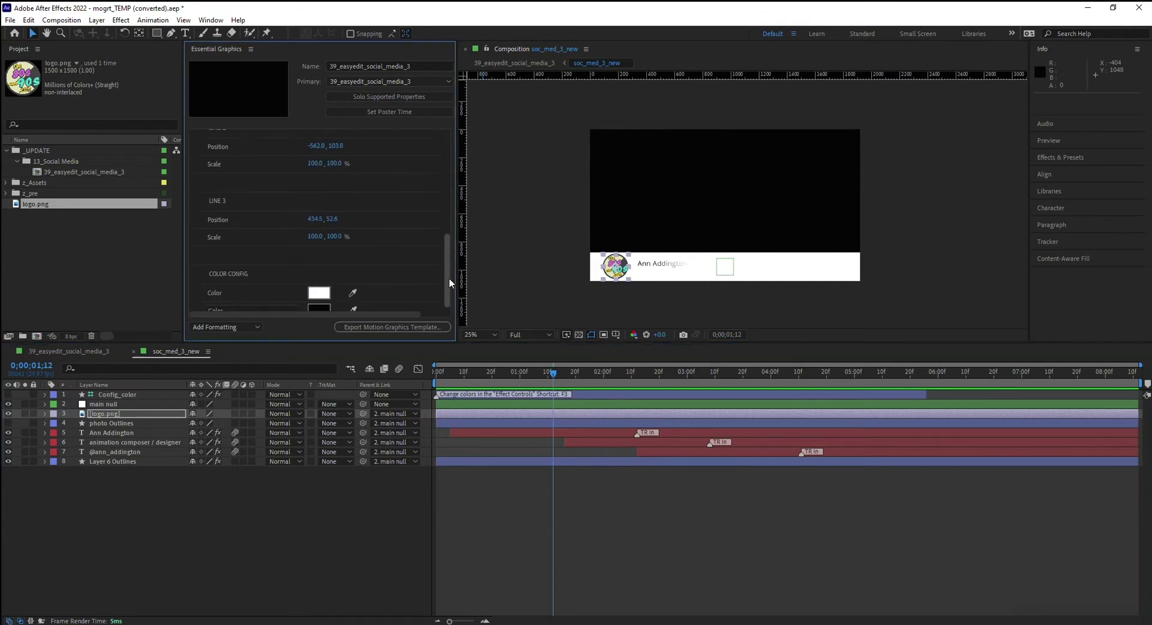
pyautogui.moveTo(448, 279); pyautogui.dragTo(449, 297)
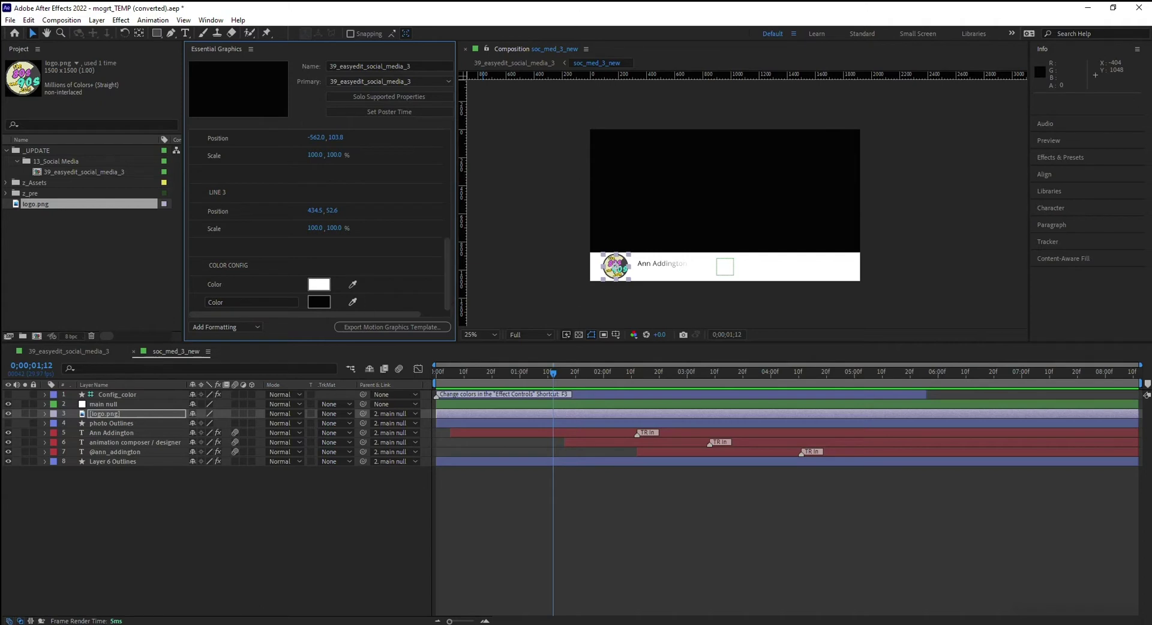
# Step: Add the logo.png layer to Essential Graphics as a replaceable media property
pyautogui.click(84, 414)
pyautogui.click(289, 292)
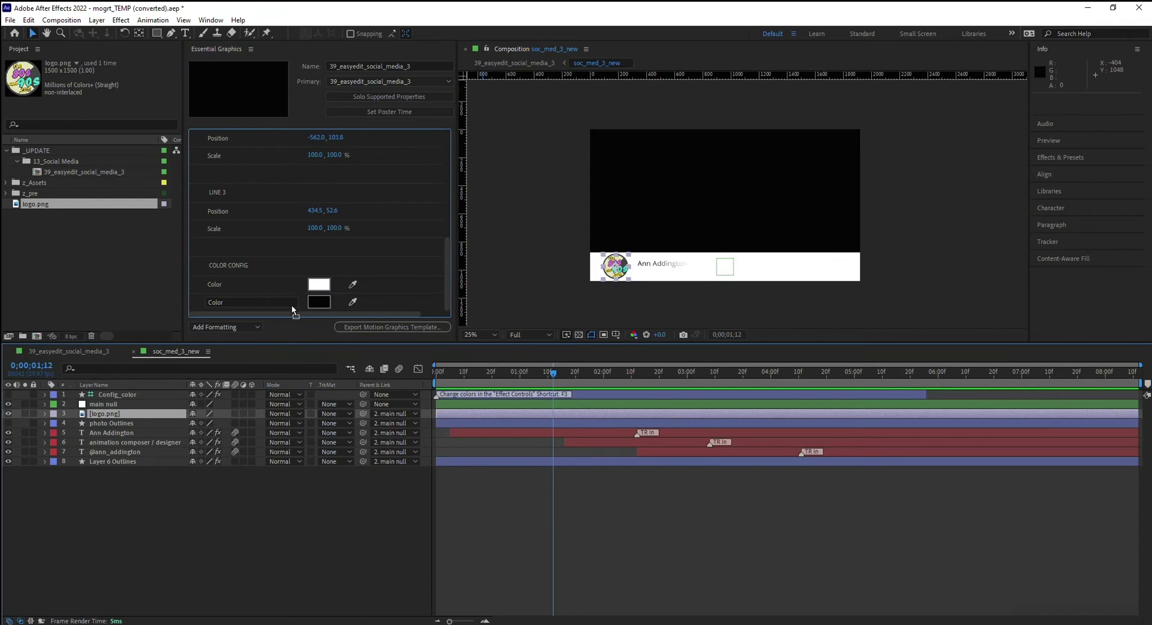
pyautogui.moveTo(291, 255); pyautogui.dragTo(294, 258)
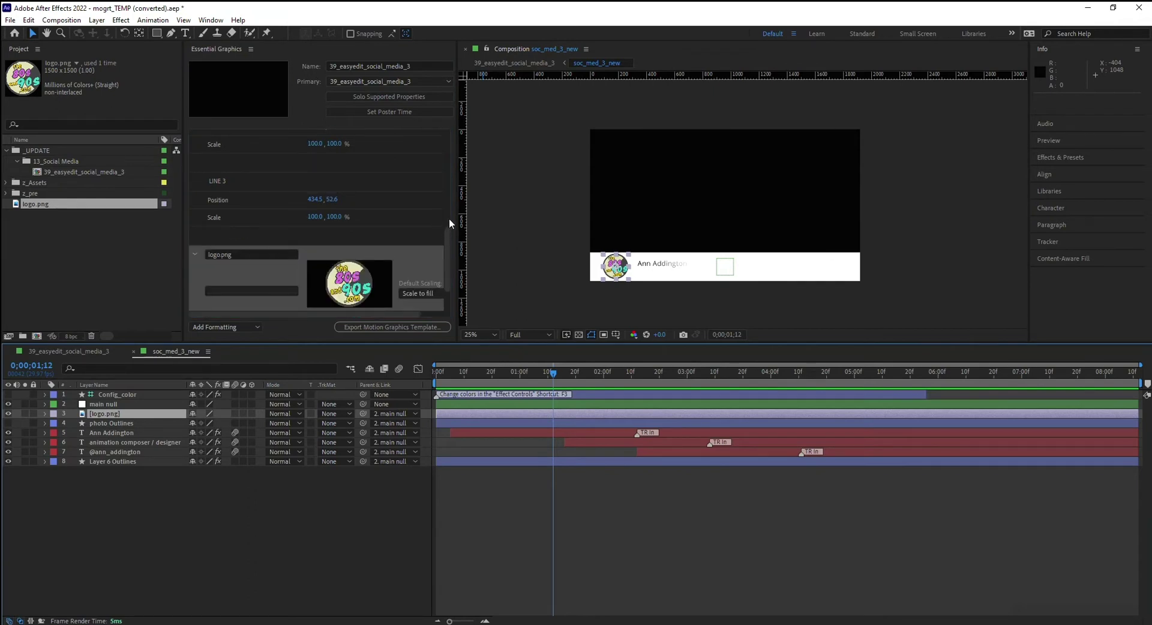
pyautogui.scroll(-2, 446, 264)
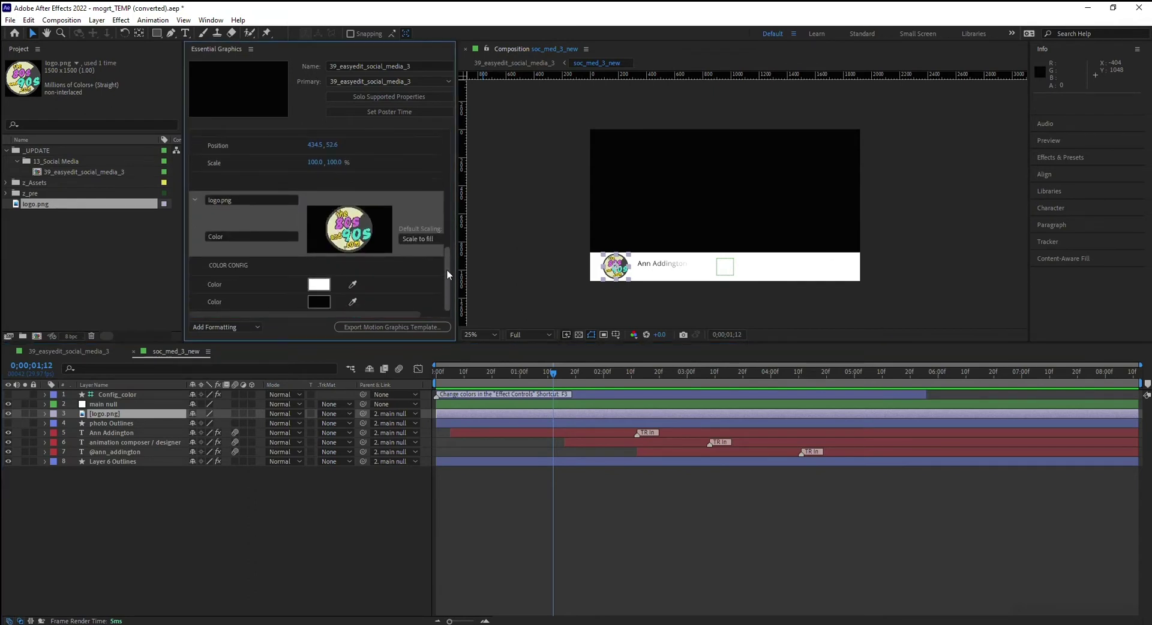
# Step: Rename the property to 'logo' and set its Default Scaling to Scale to fit
pyautogui.click(254, 201)
pyautogui.press('BackSpace')
pyautogui.press('BackSpace')
pyautogui.press('BackSpace')
pyautogui.press('BackSpace')
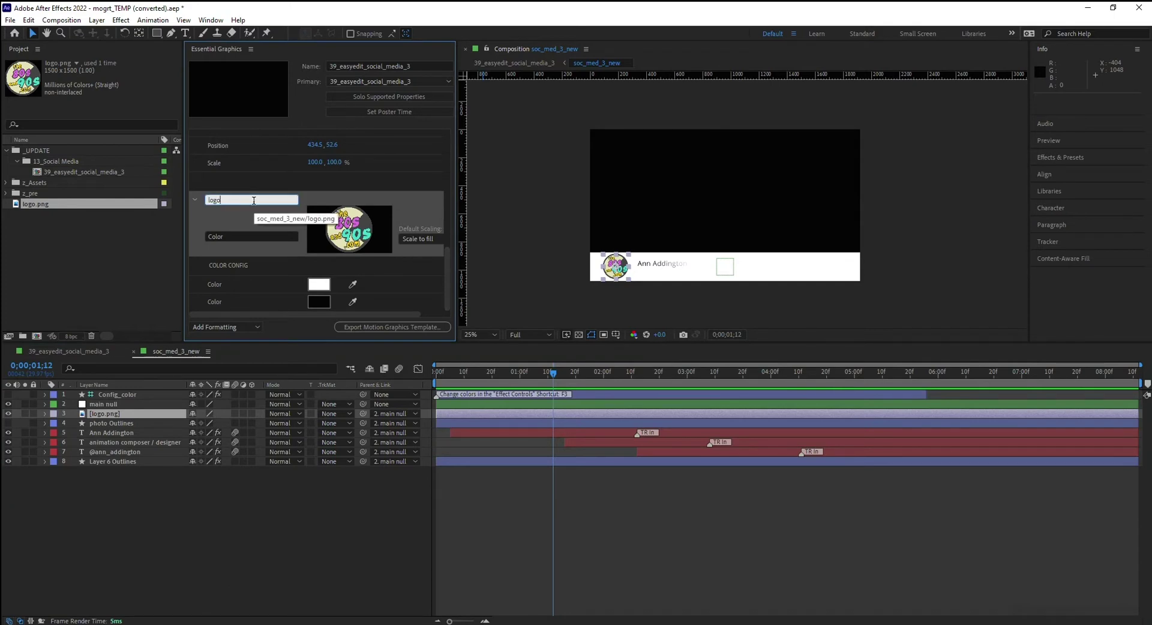
pyautogui.click(415, 239)
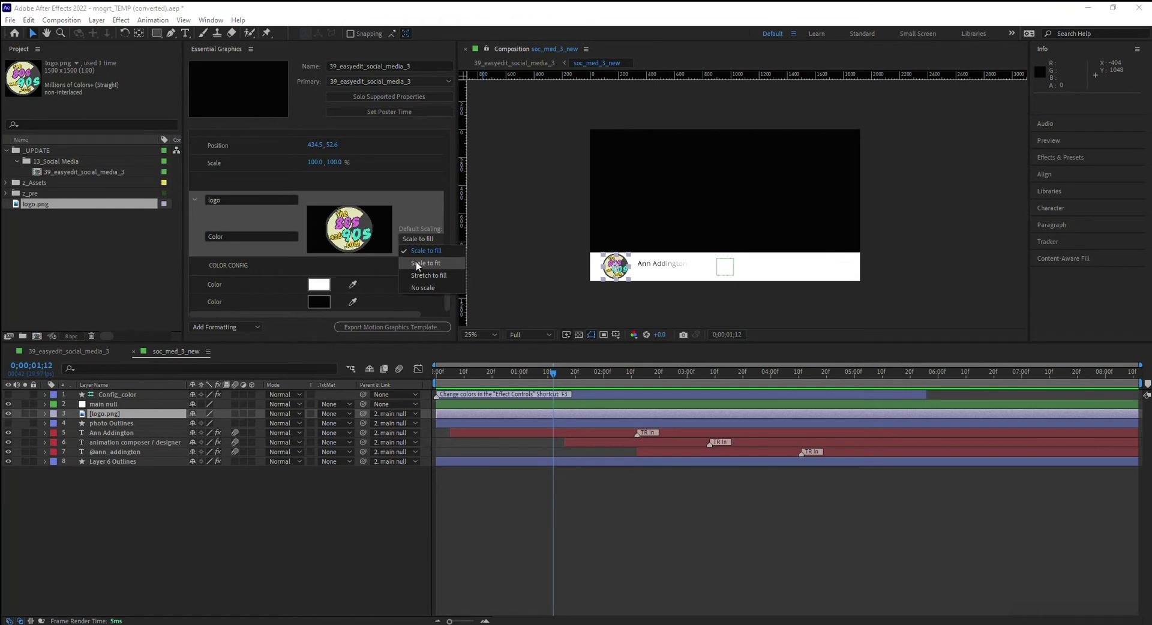
pyautogui.click(416, 263)
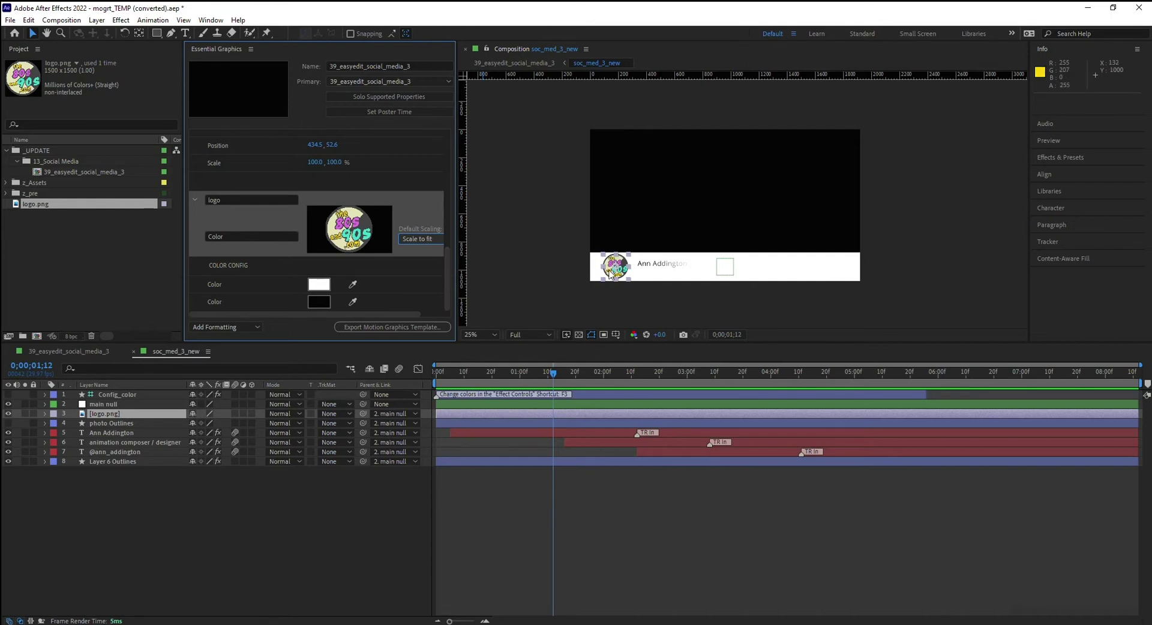
pyautogui.moveTo(446, 264); pyautogui.dragTo(447, 141)
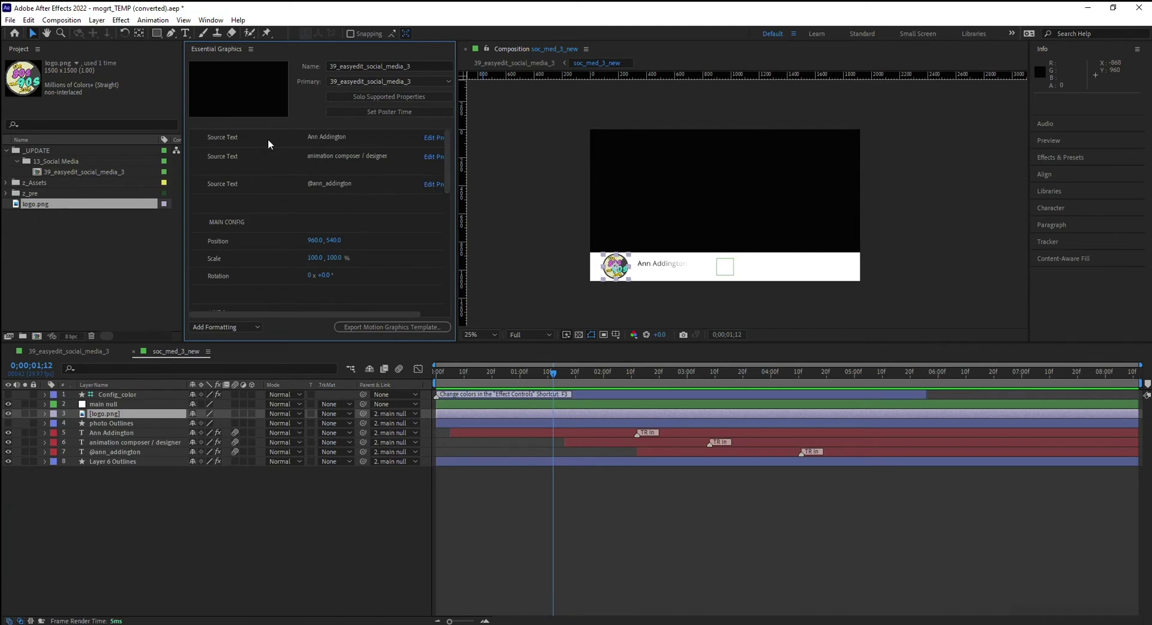
# Step: Change the first text line to 'The 80s and 90s Overlooked'
pyautogui.click(336, 138)
pyautogui.doubleClick(347, 137)
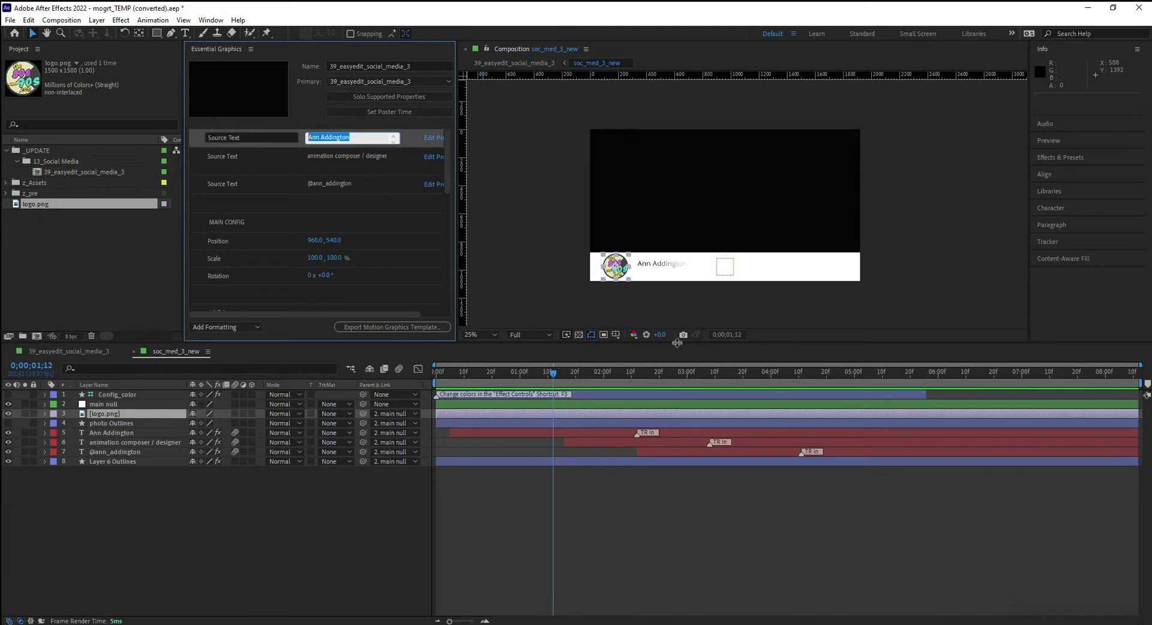
pyautogui.moveTo(556, 373); pyautogui.dragTo(751, 373)
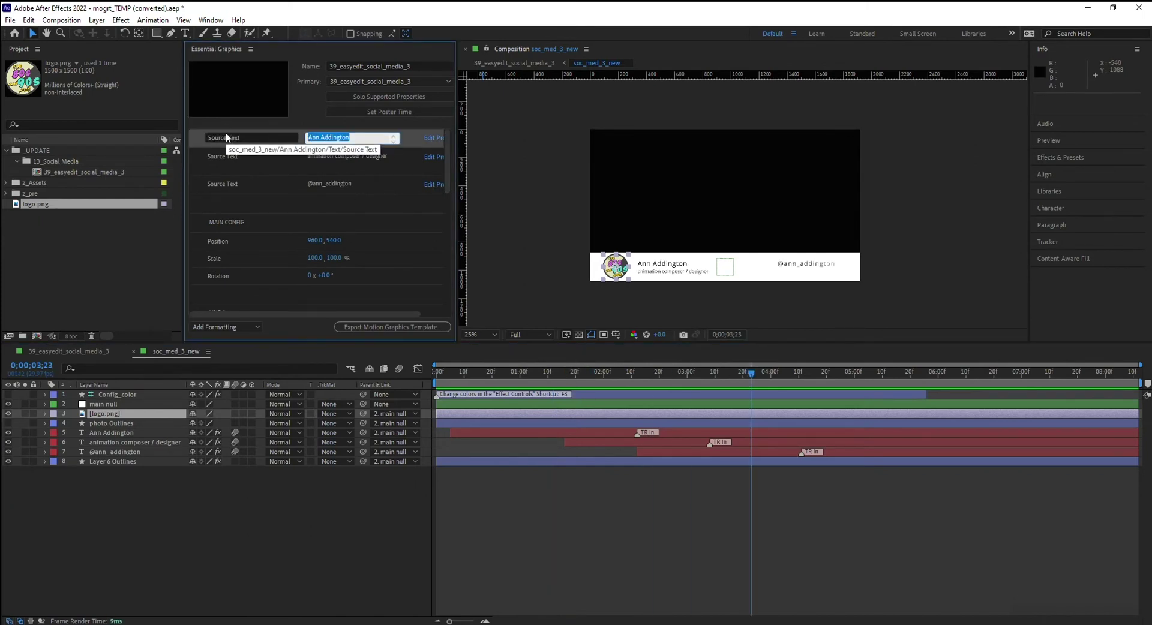
pyautogui.write('The 80s and 90s Overlooked')
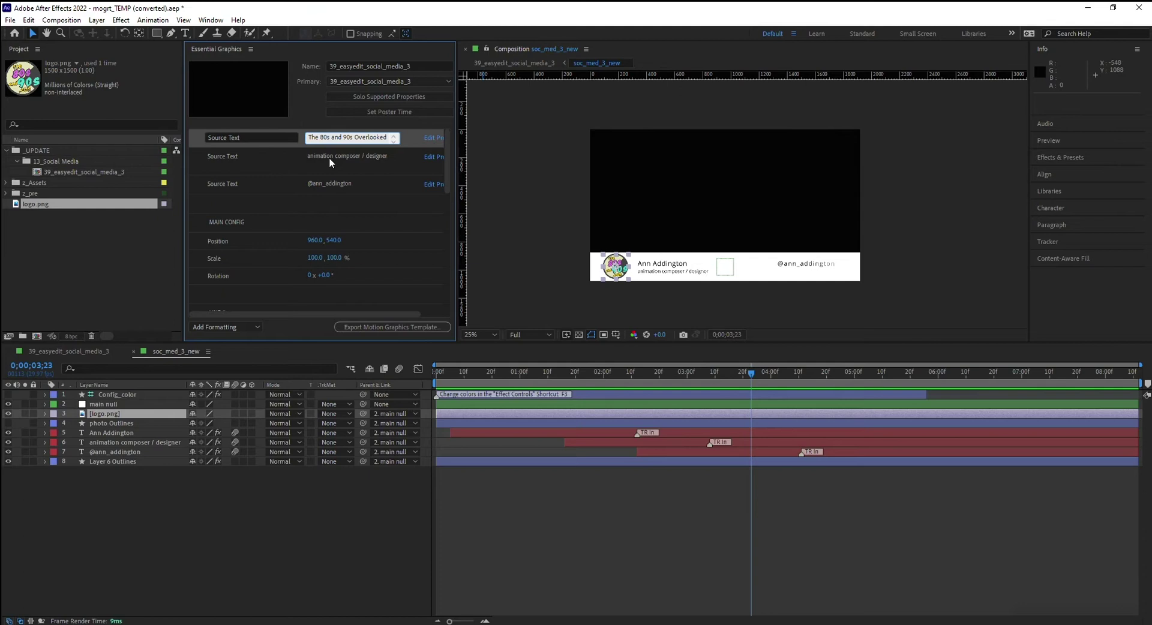
pyautogui.click(329, 158)
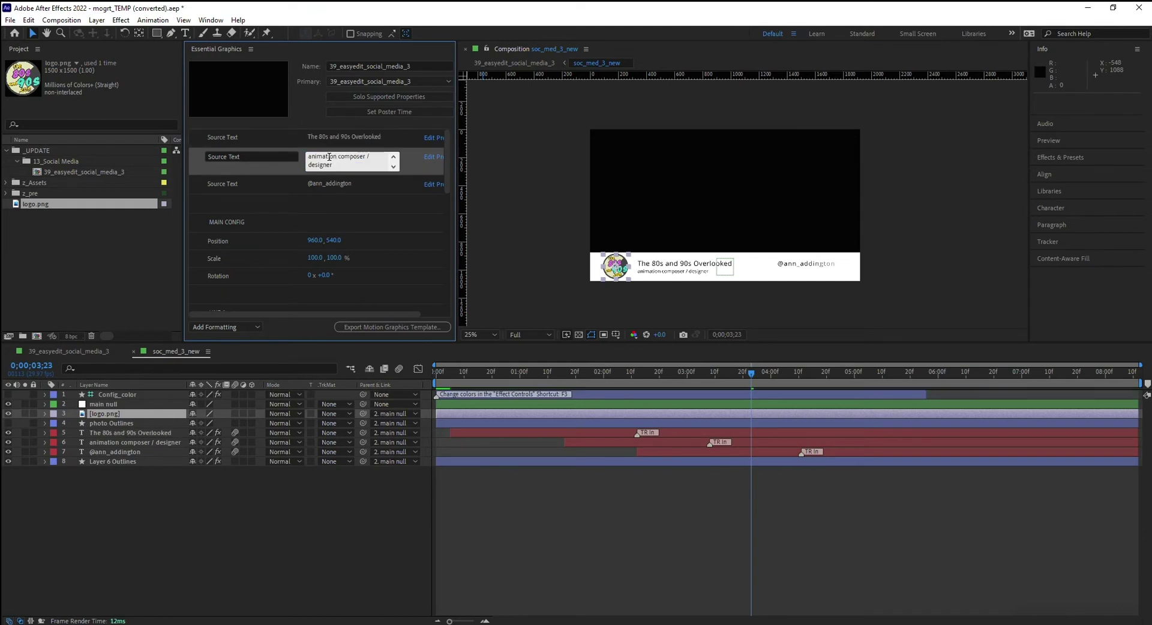
pyautogui.hotkey('ctrl', 'a')
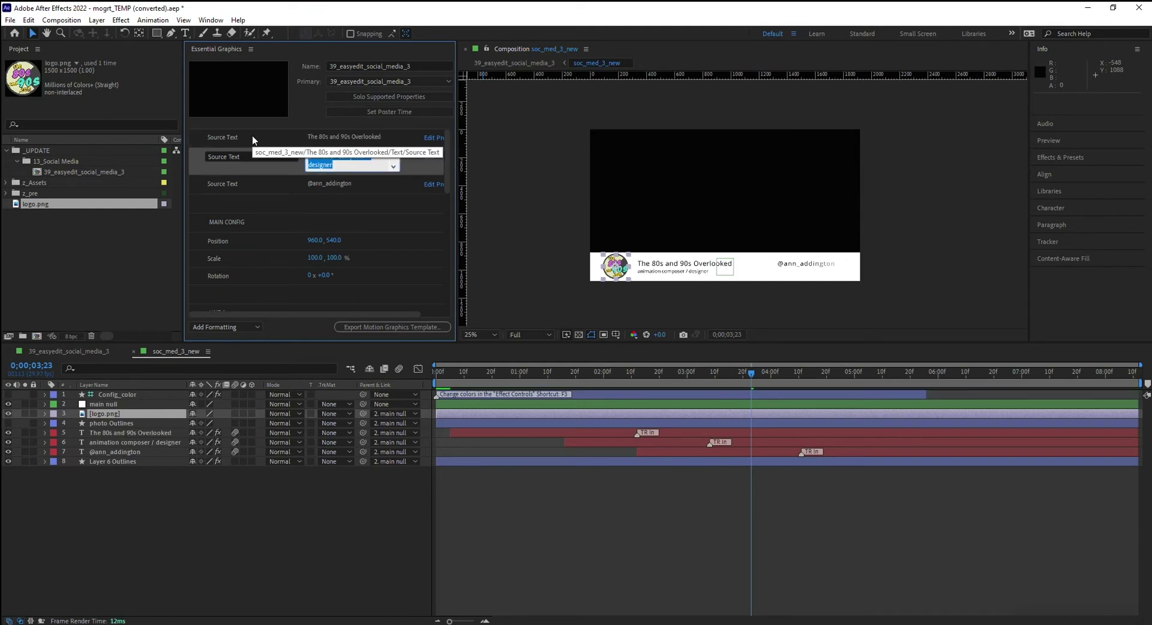
pyautogui.press('BackSpace')
pyautogui.write('www.the80sand90s.com')
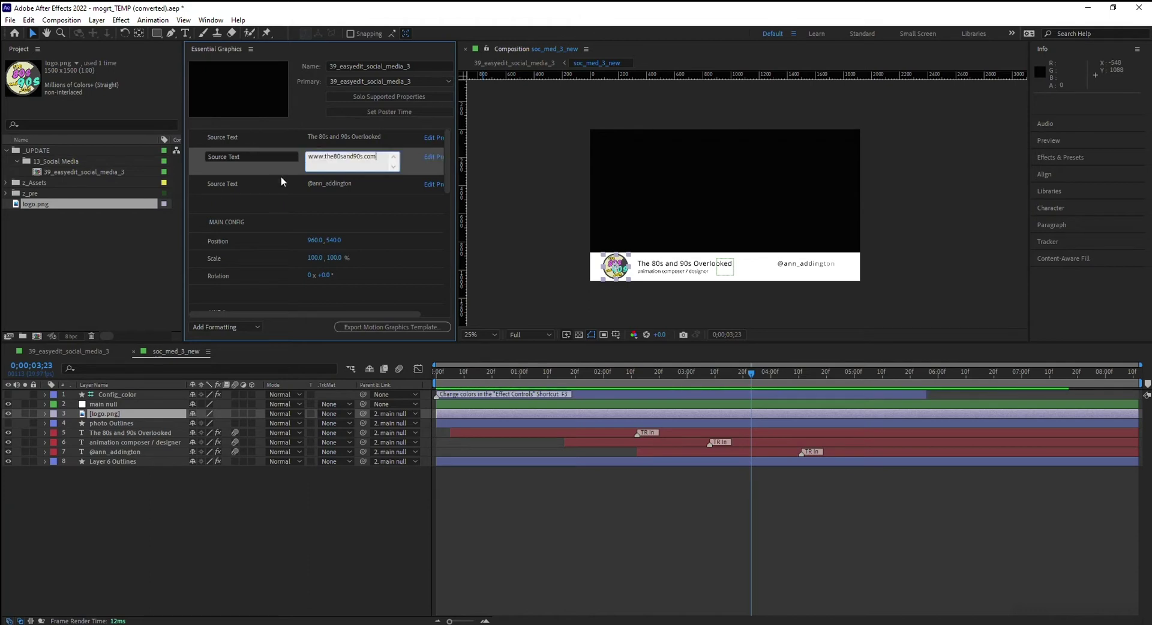
pyautogui.click(326, 184)
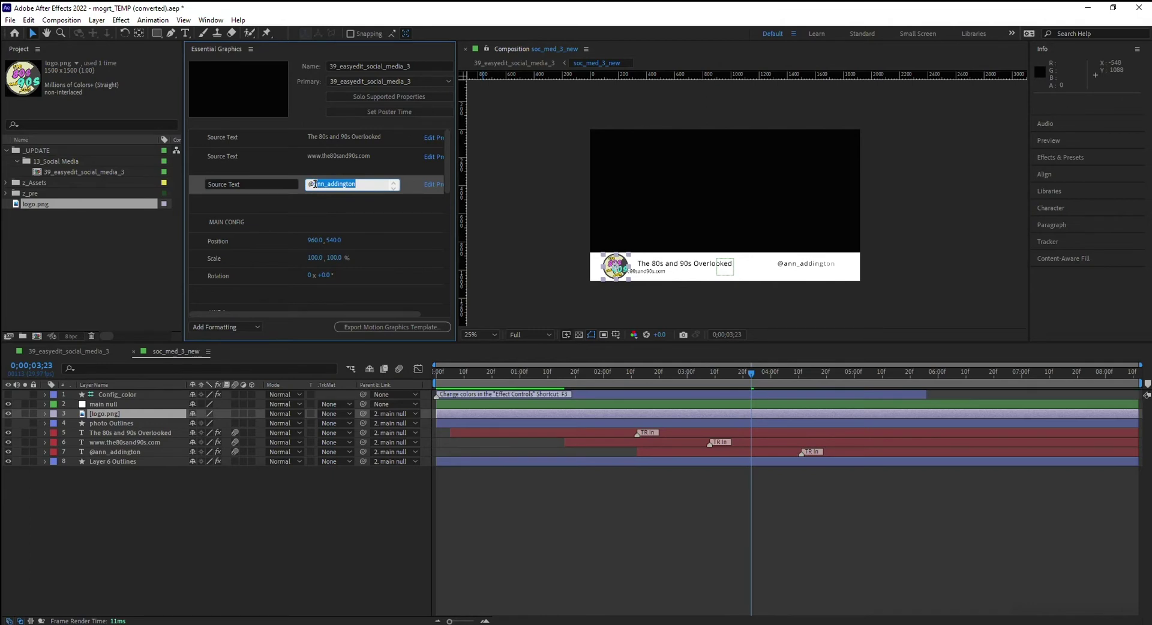
pyautogui.write('@80and90scom')
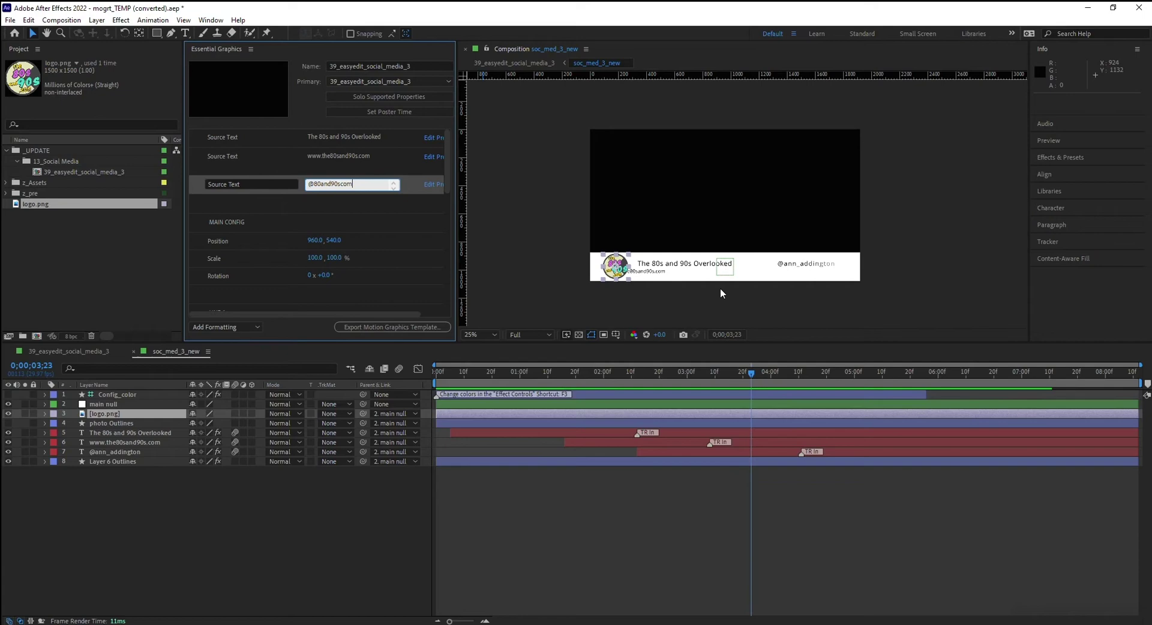
pyautogui.click(720, 290)
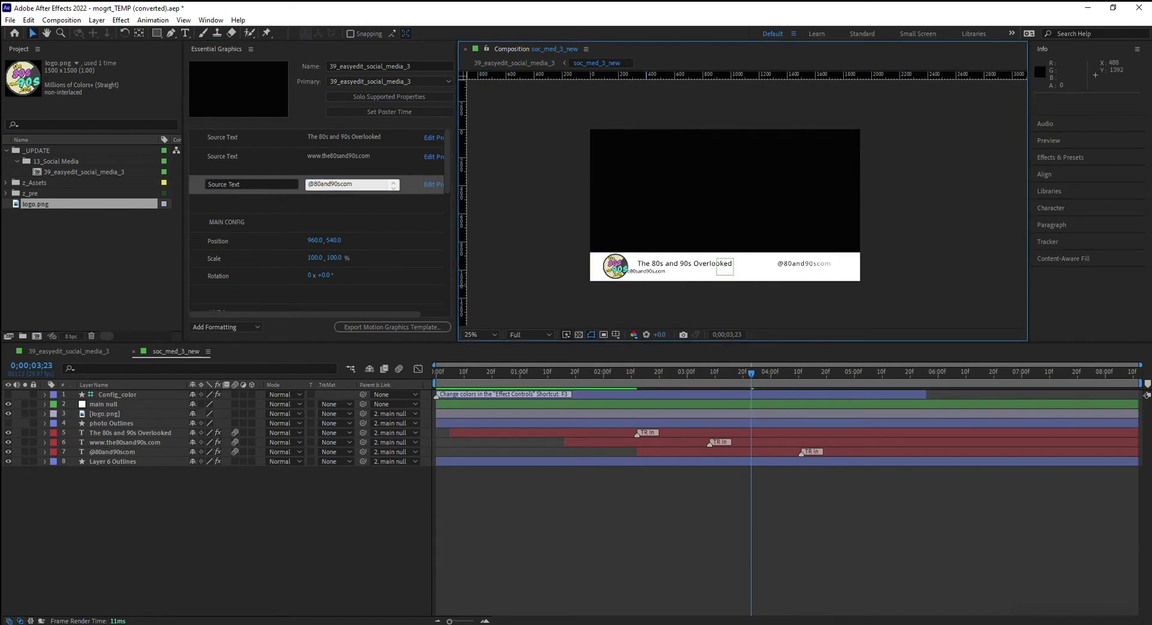
pyautogui.hotkey('alt', 'Tab')
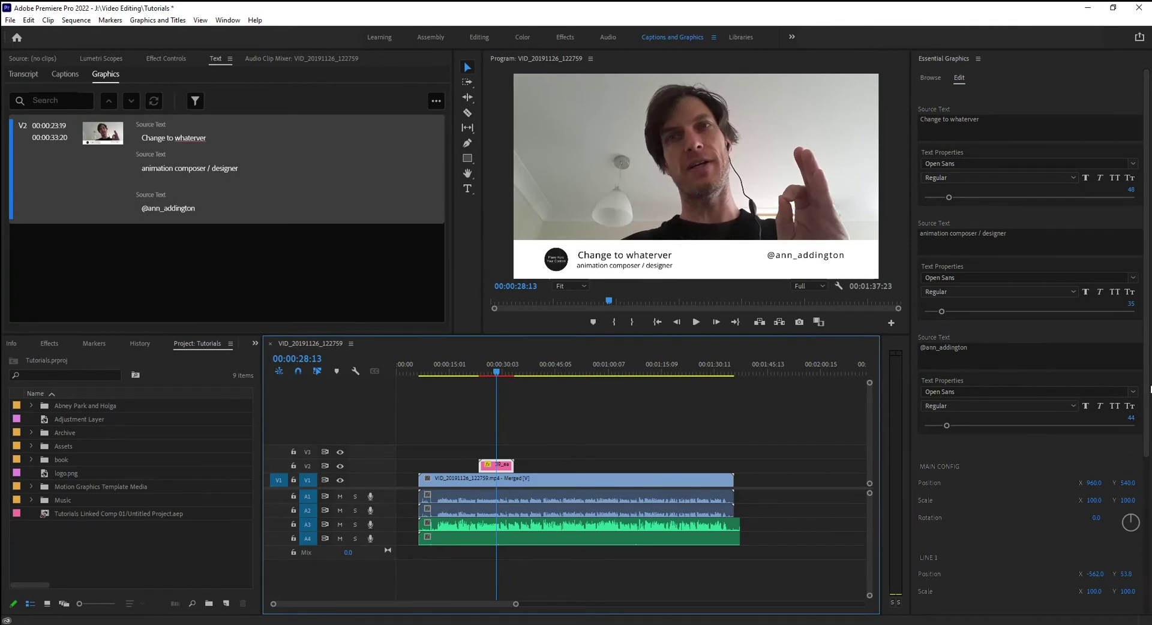
# Step: Verify the lower third's LINE 2 Position X reads -316.0 in Premiere Pro
pyautogui.moveTo(1148, 397); pyautogui.dragTo(1149, 411)
pyautogui.scroll(-4, 1008, 443)
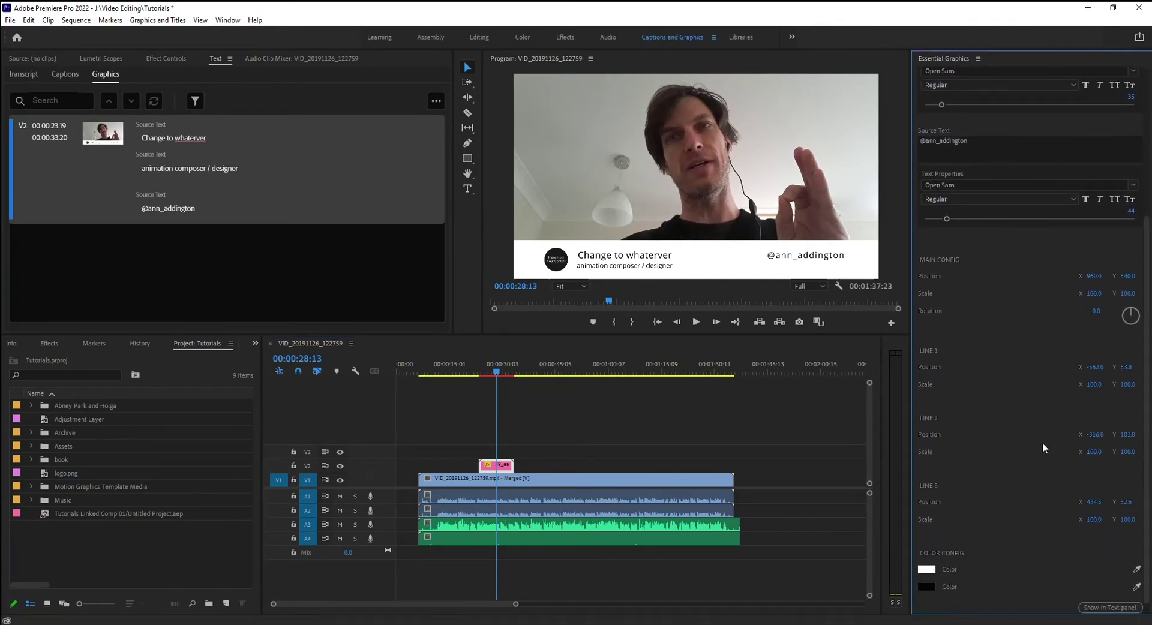
pyautogui.click(1097, 433)
pyautogui.hotkey('alt', 'Tab')
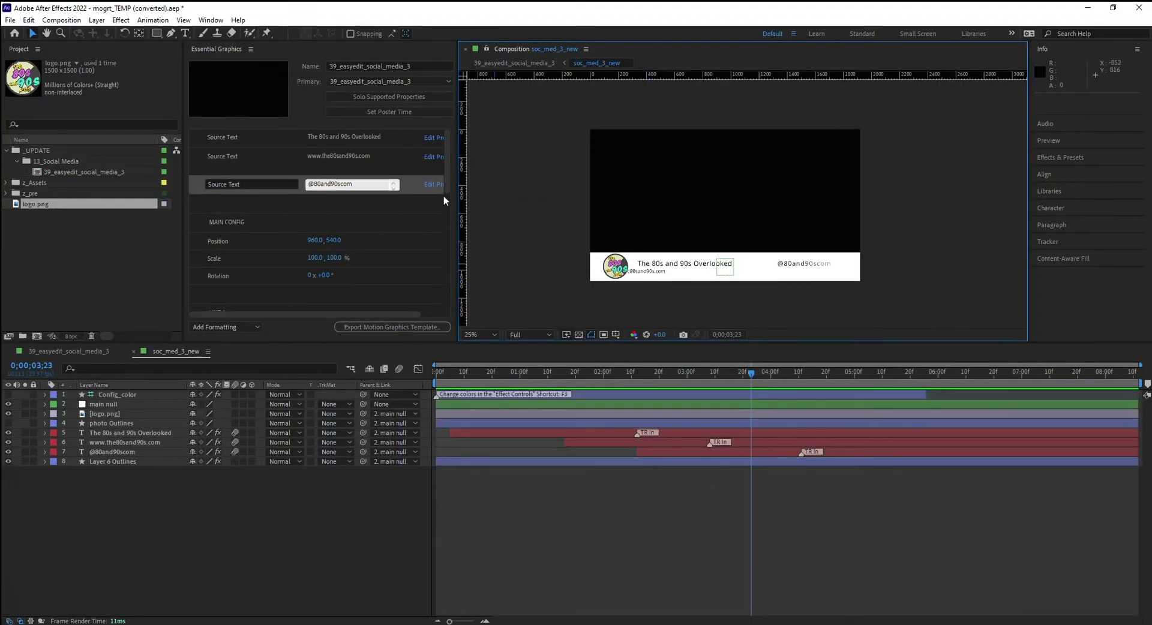
# Step: Set the LINE 2 X position to -316.0 and rename the template to '39_easyedit_social_media_3 v2'
pyautogui.moveTo(446, 184); pyautogui.dragTo(447, 254)
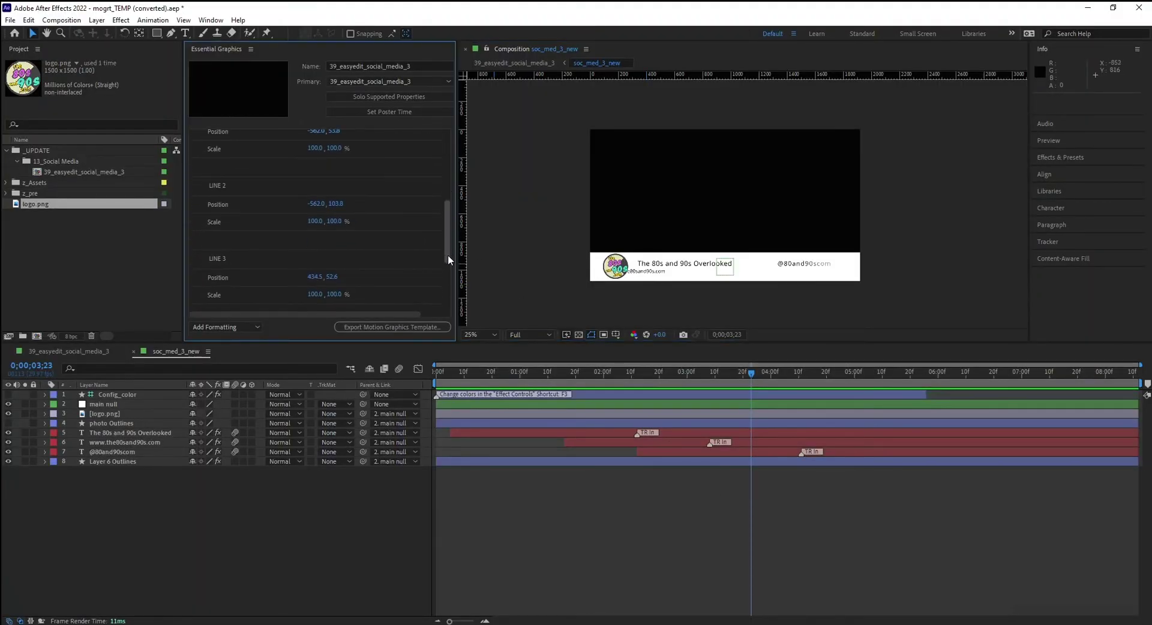
pyautogui.click(312, 204)
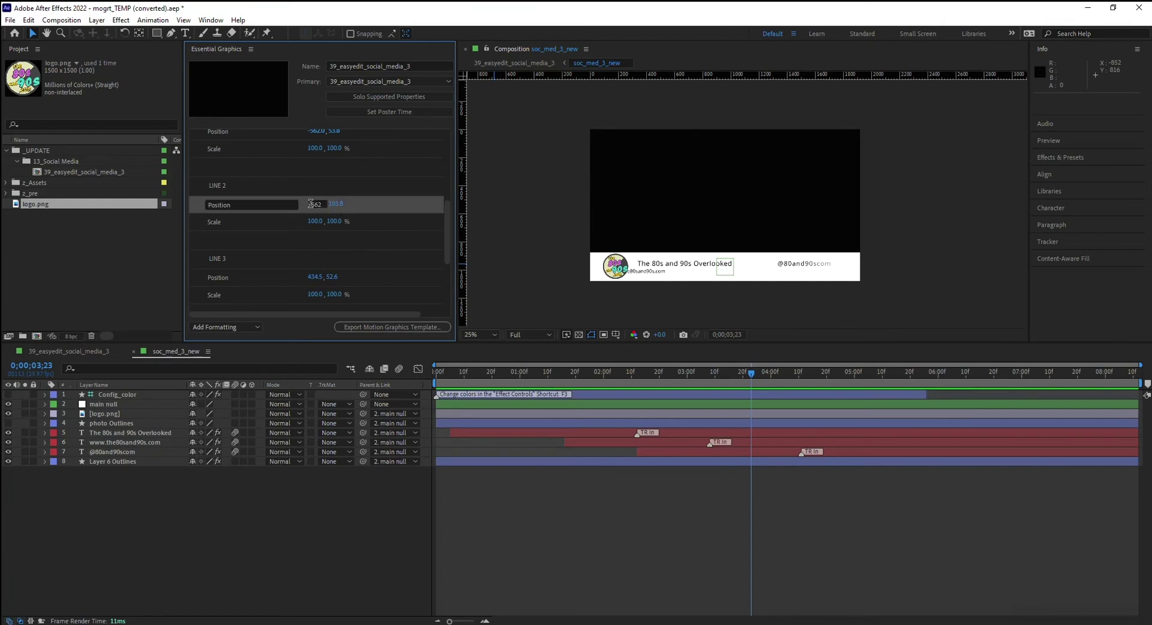
pyautogui.press('Return')
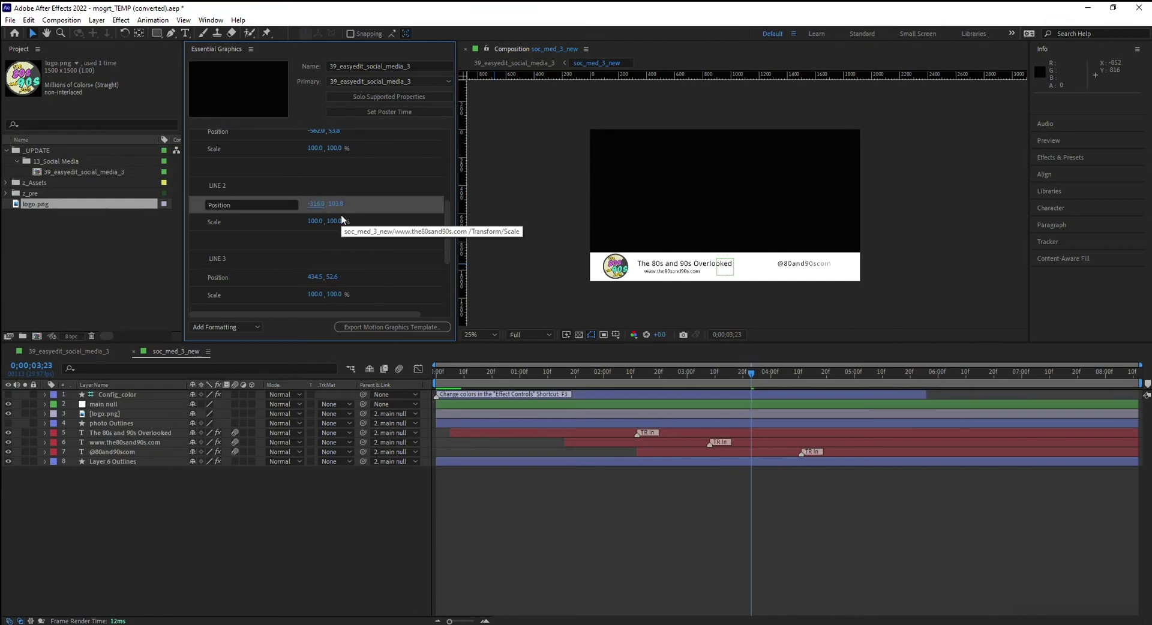
pyautogui.click(653, 294)
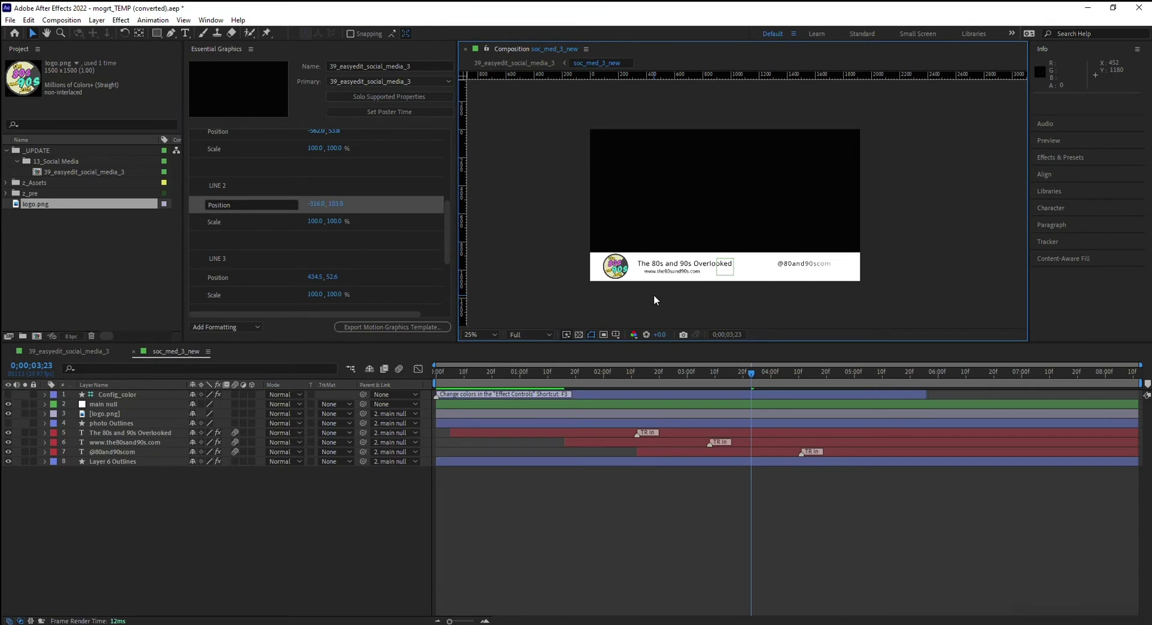
pyautogui.click(413, 65)
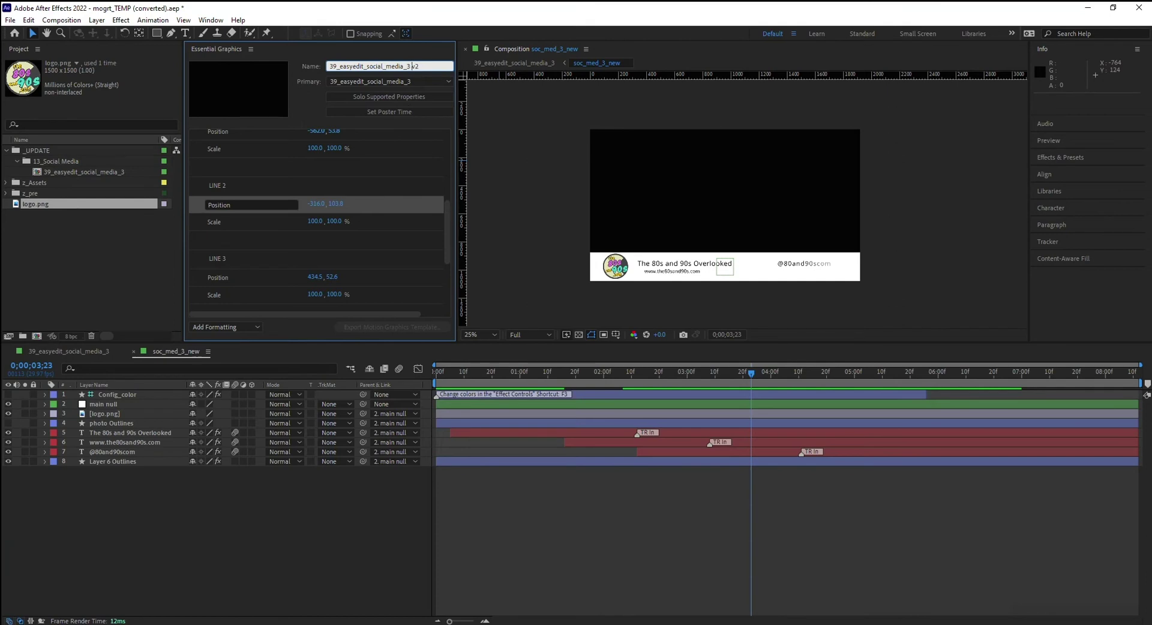
pyautogui.press('Return')
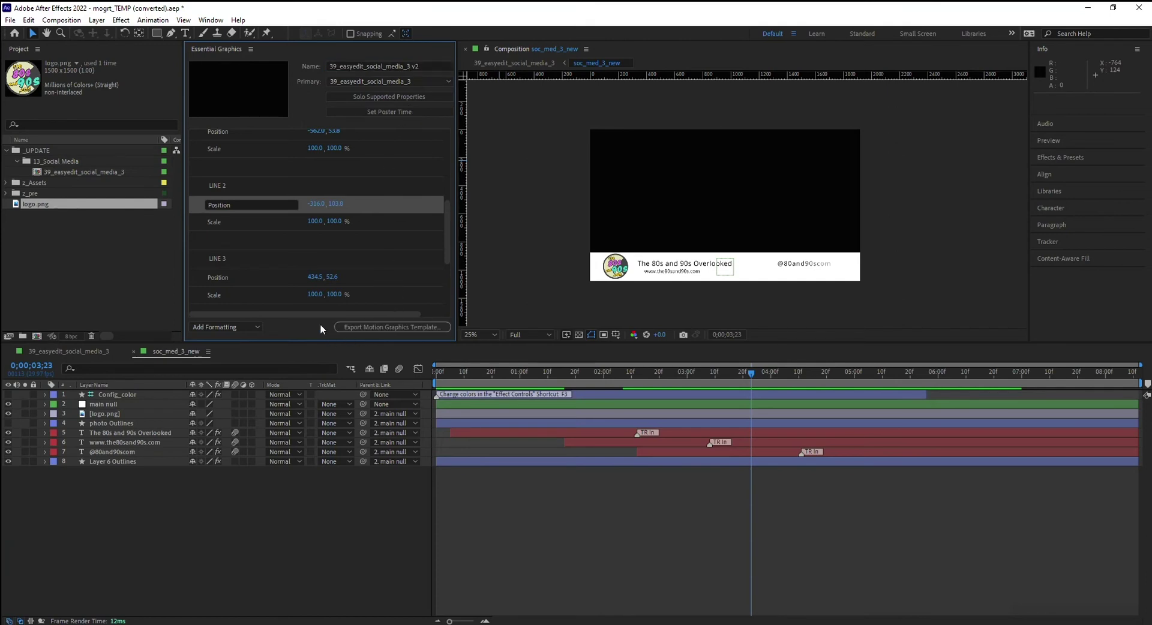
# Step: Save the After Effects project when prompted before exporting the template
pyautogui.click(373, 327)
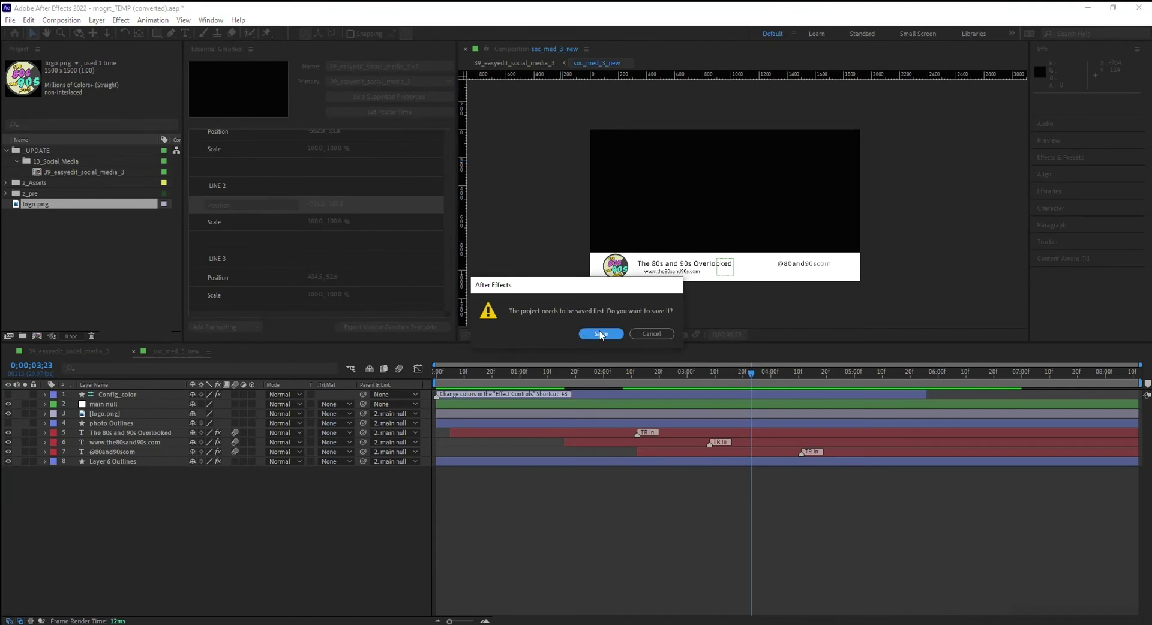
pyautogui.click(601, 334)
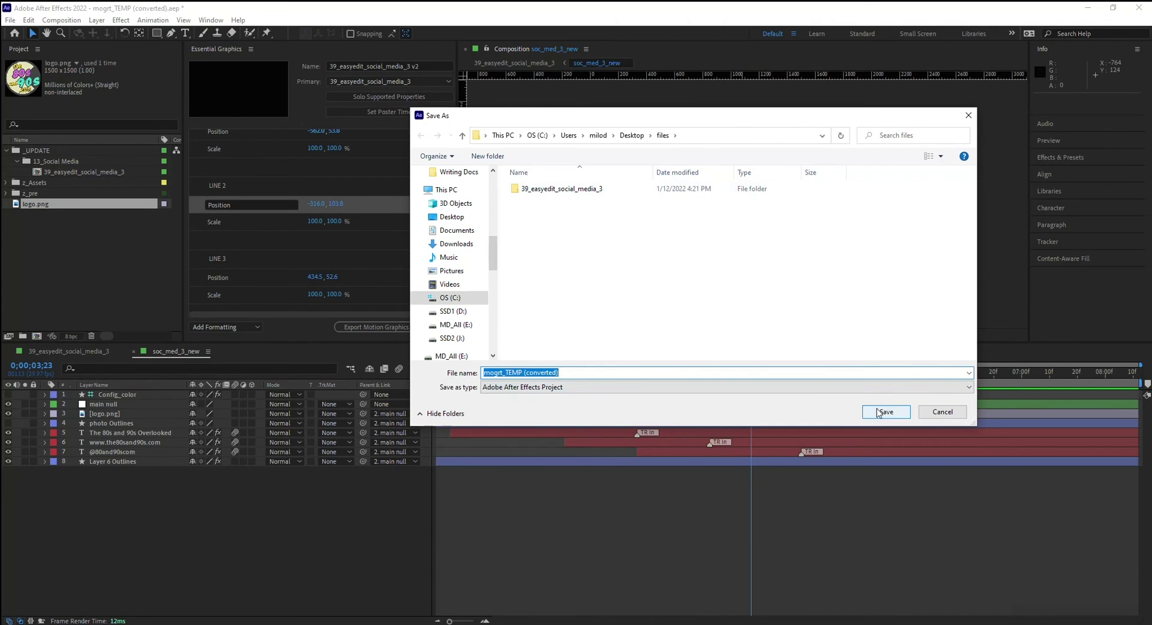
pyautogui.click(877, 413)
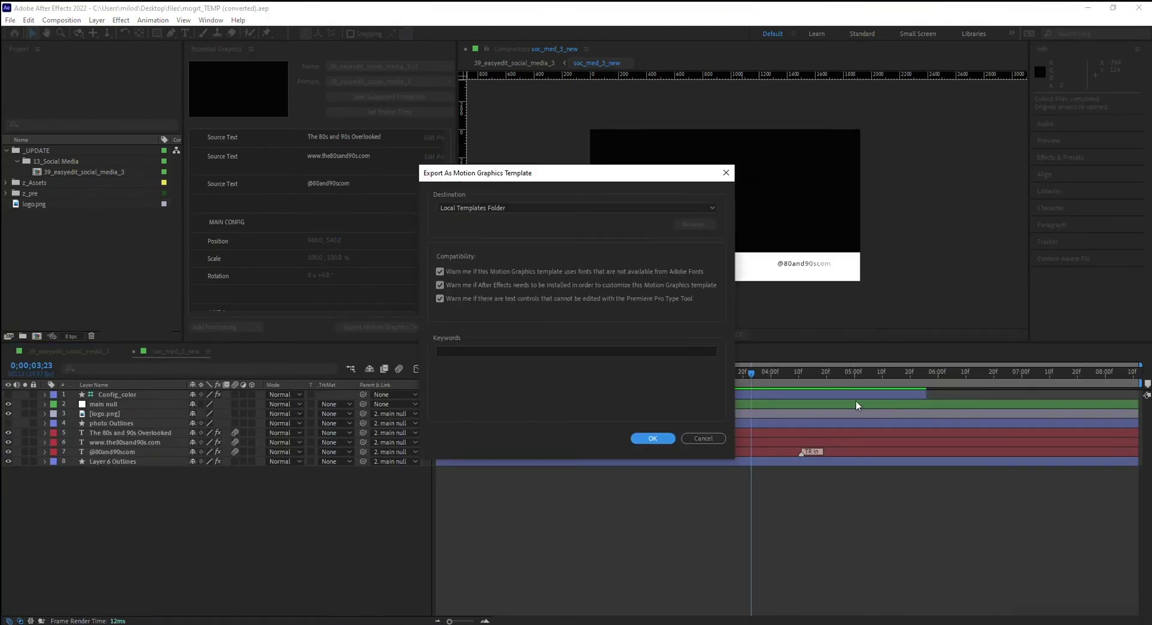
# Step: Export the template to the Local Templates Folder with keywords '80sand90s' and 'social media'
pyautogui.click(518, 210)
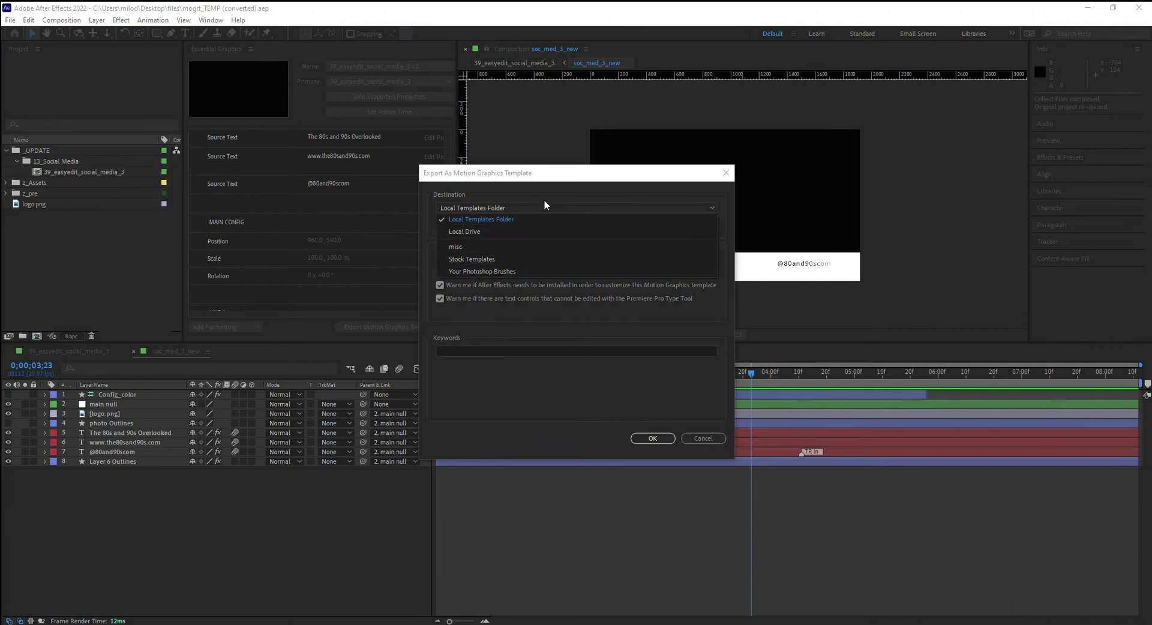
pyautogui.click(514, 219)
pyautogui.click(461, 351)
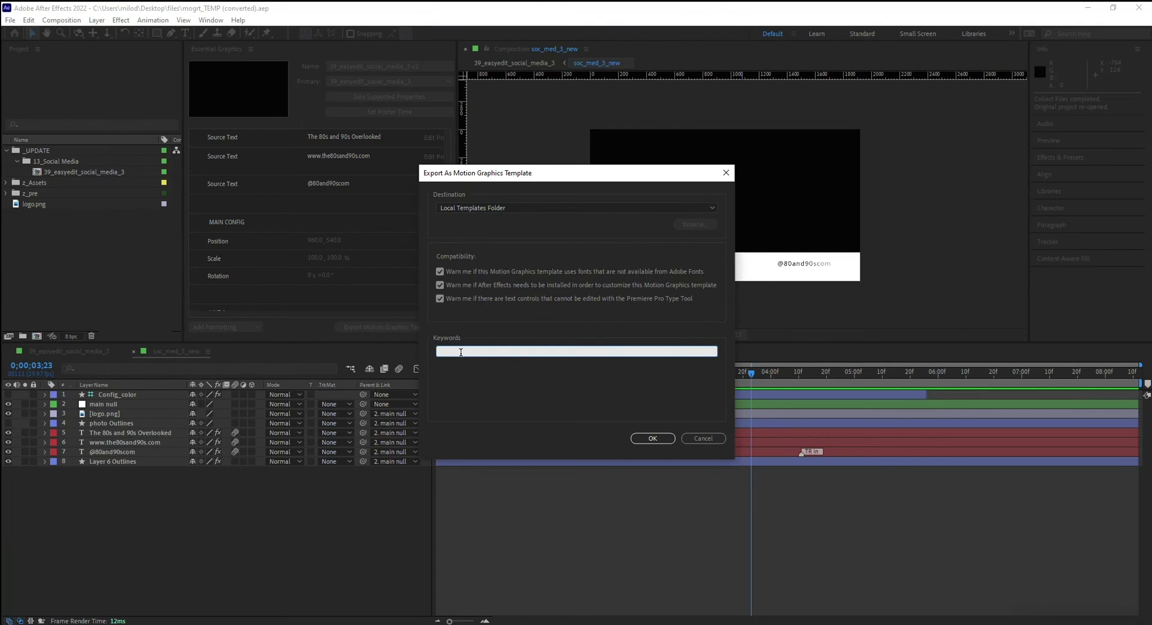
pyautogui.write('80sand90s, demo')
pyautogui.doubleClick(474, 351)
pyautogui.write('social media')
pyautogui.click(652, 439)
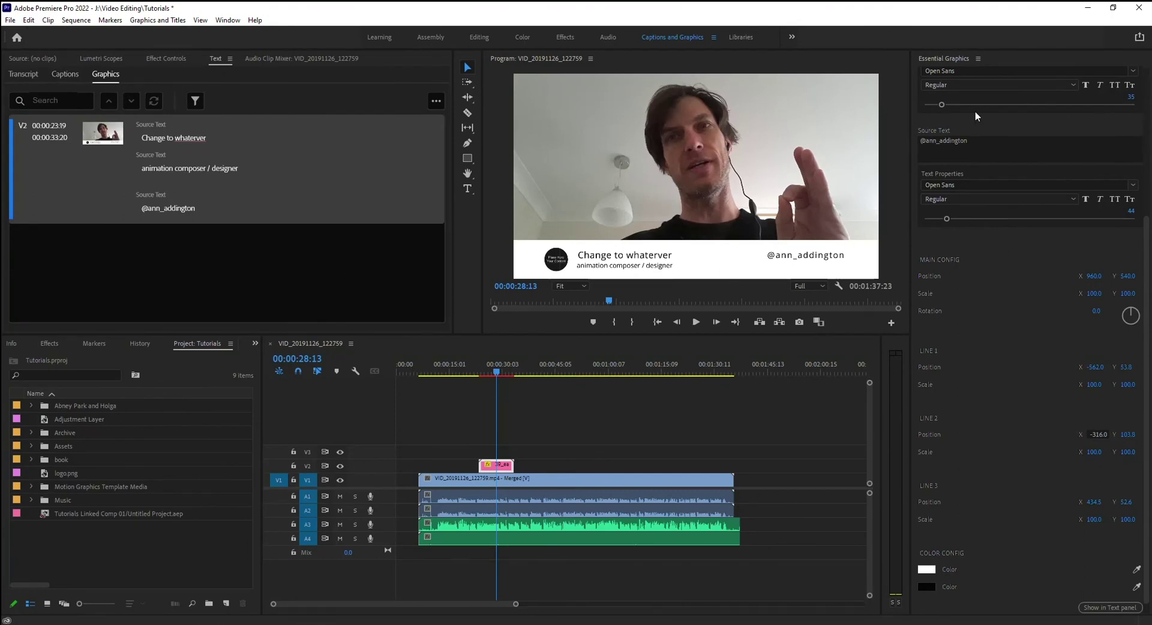
# Step: Search the Essential Graphics templates for '80sand90s' and place the v2 template on track V2
pyautogui.scroll(5, 1143, 252)
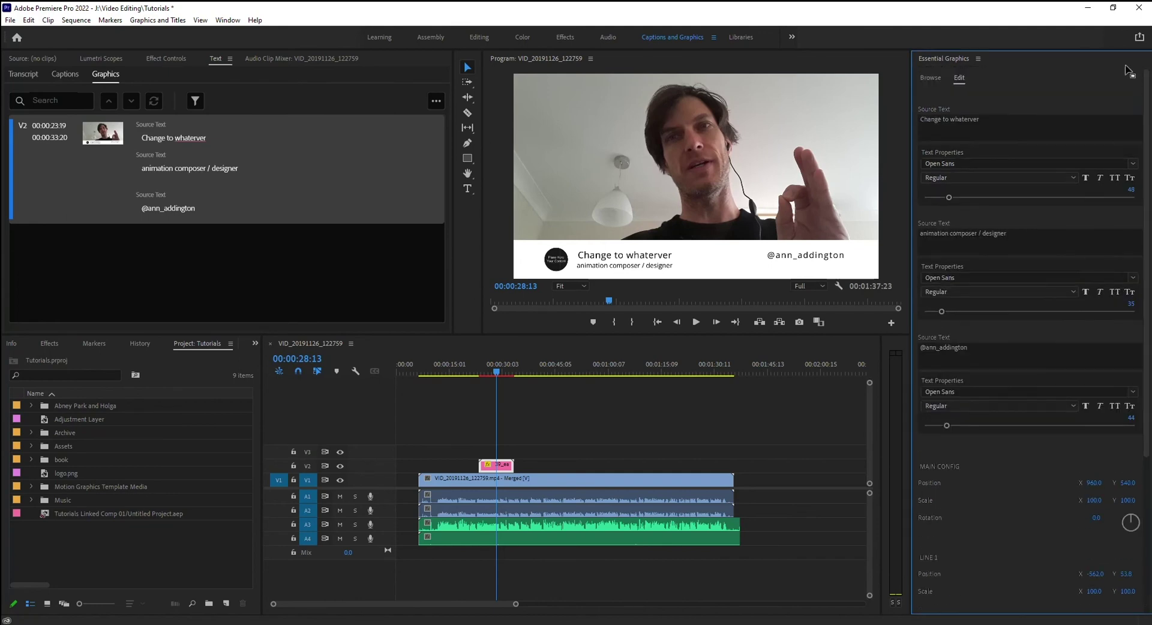
pyautogui.click(930, 78)
pyautogui.click(972, 121)
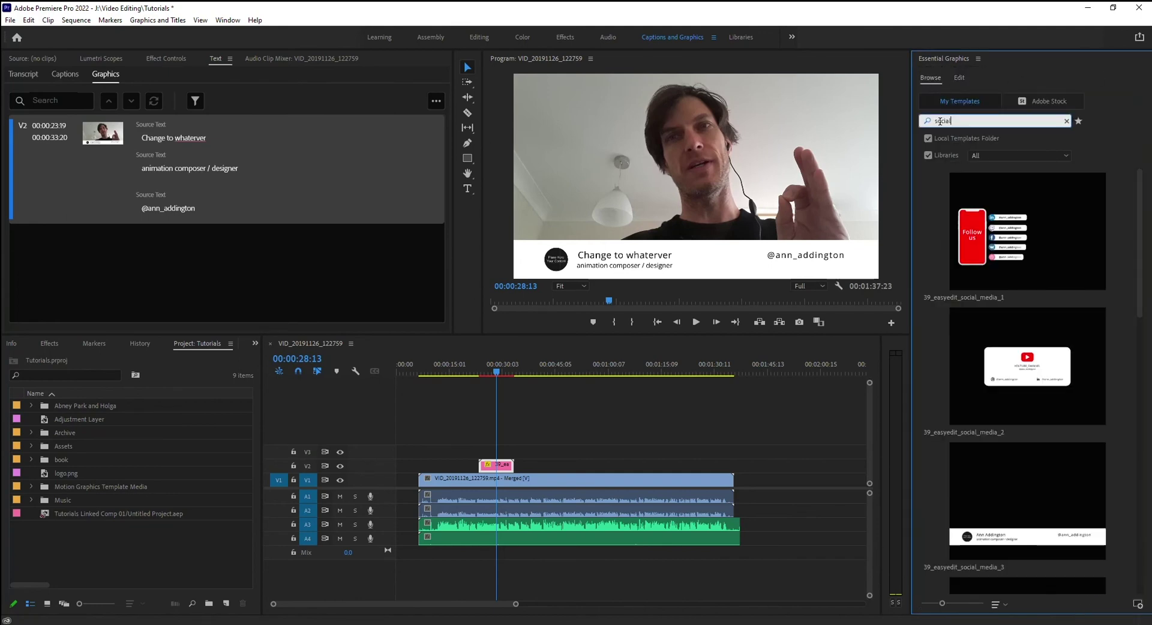
pyautogui.write('80sand90s')
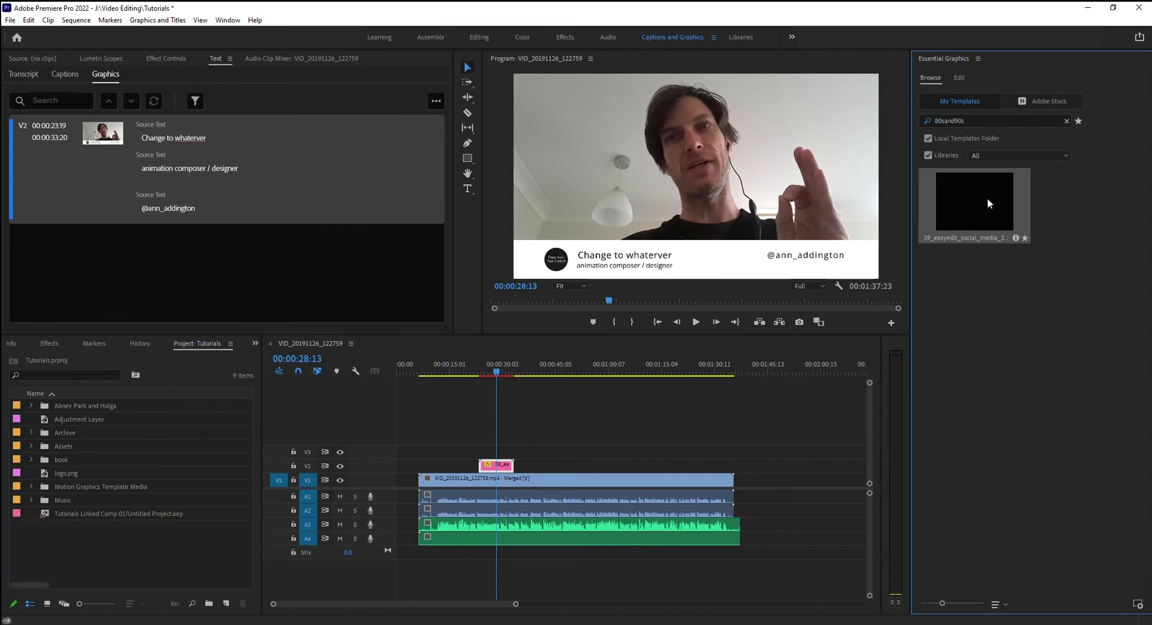
pyautogui.moveTo(987, 197); pyautogui.dragTo(536, 469)
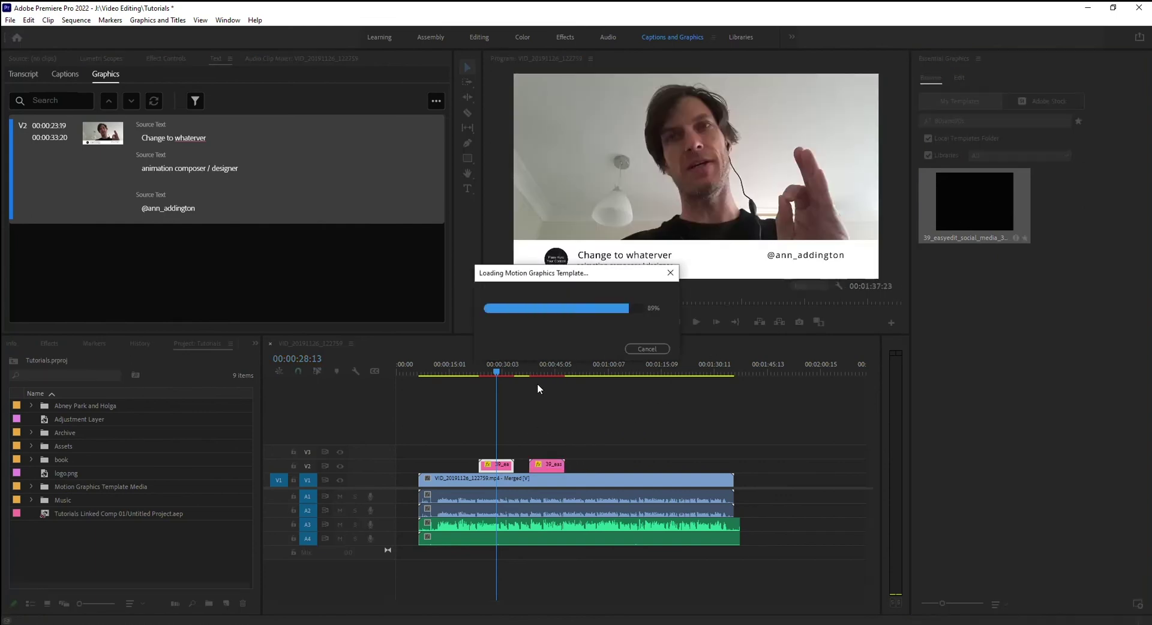
pyautogui.click(544, 368)
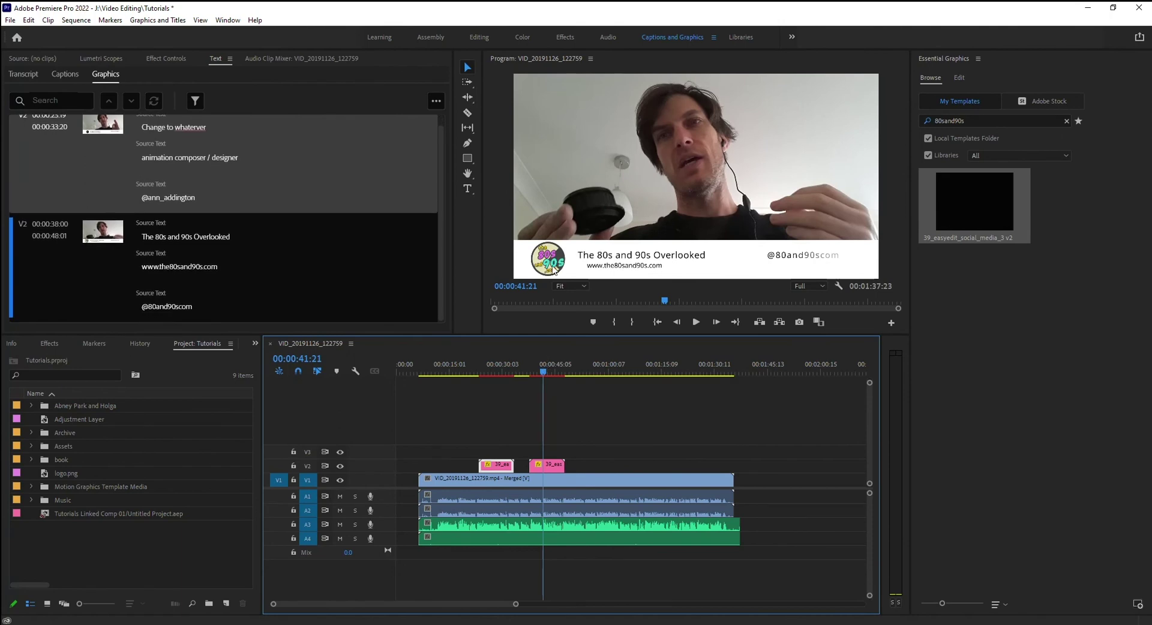
# Step: Select the 80s and 90s title clip and show its editable properties in Essential Graphics
pyautogui.click(544, 372)
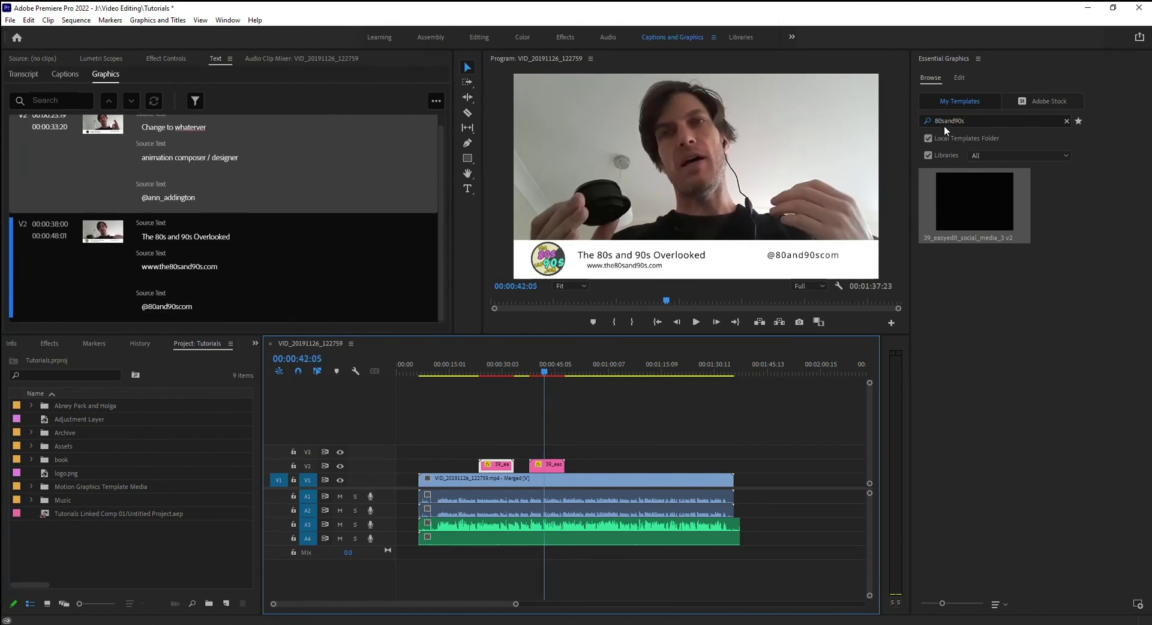
pyautogui.click(959, 79)
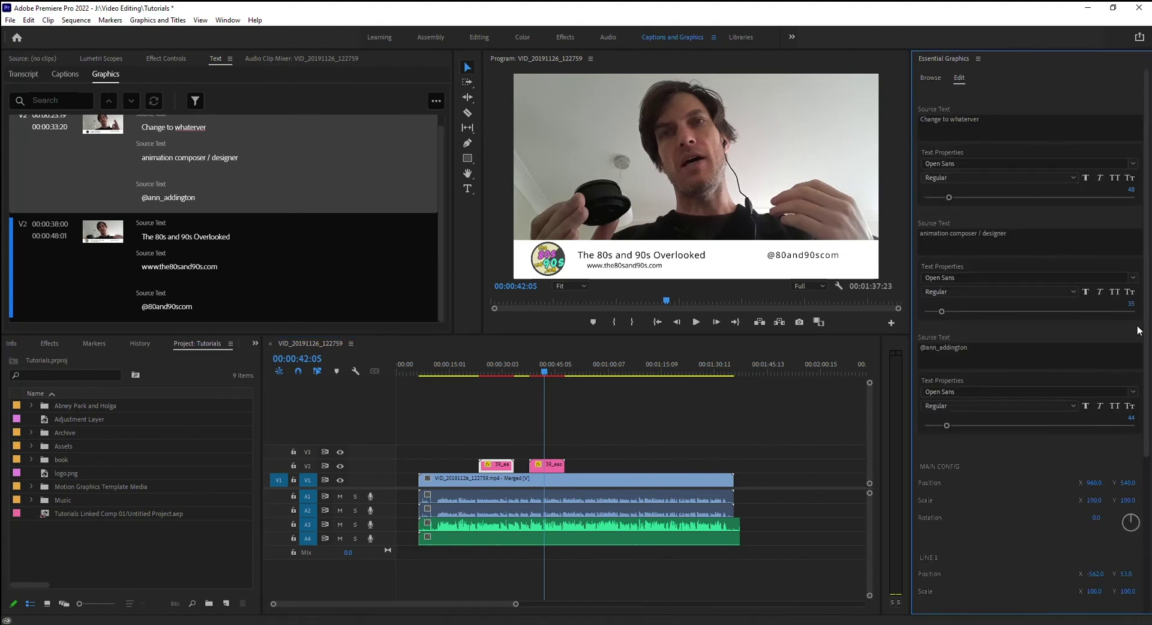
pyautogui.scroll(-4, 1133, 360)
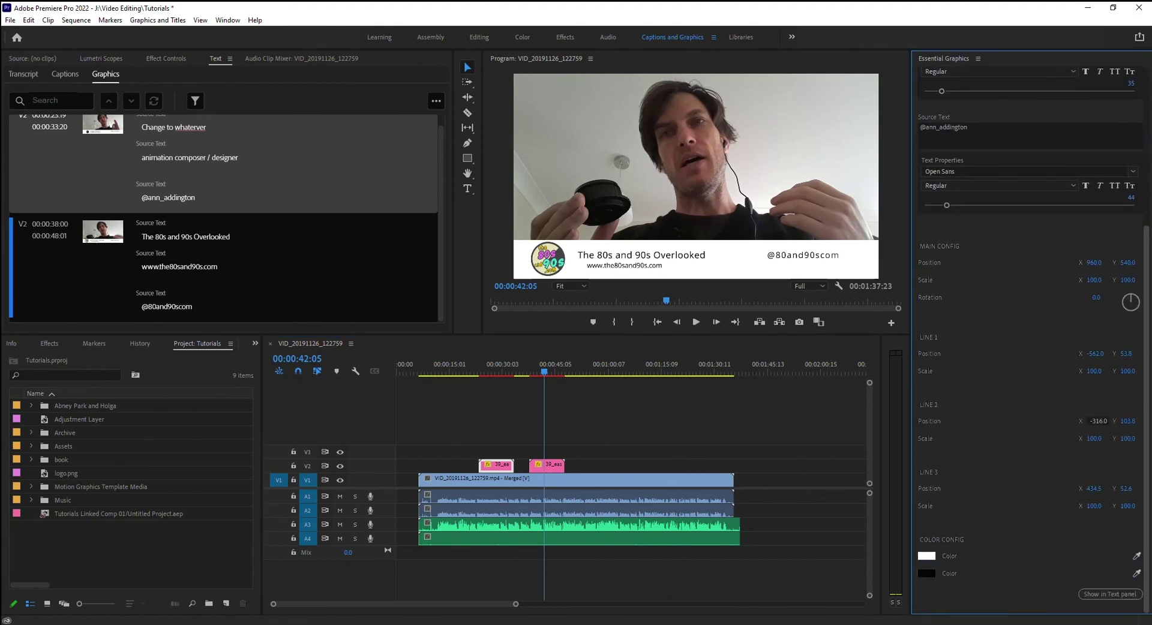
pyautogui.click(539, 467)
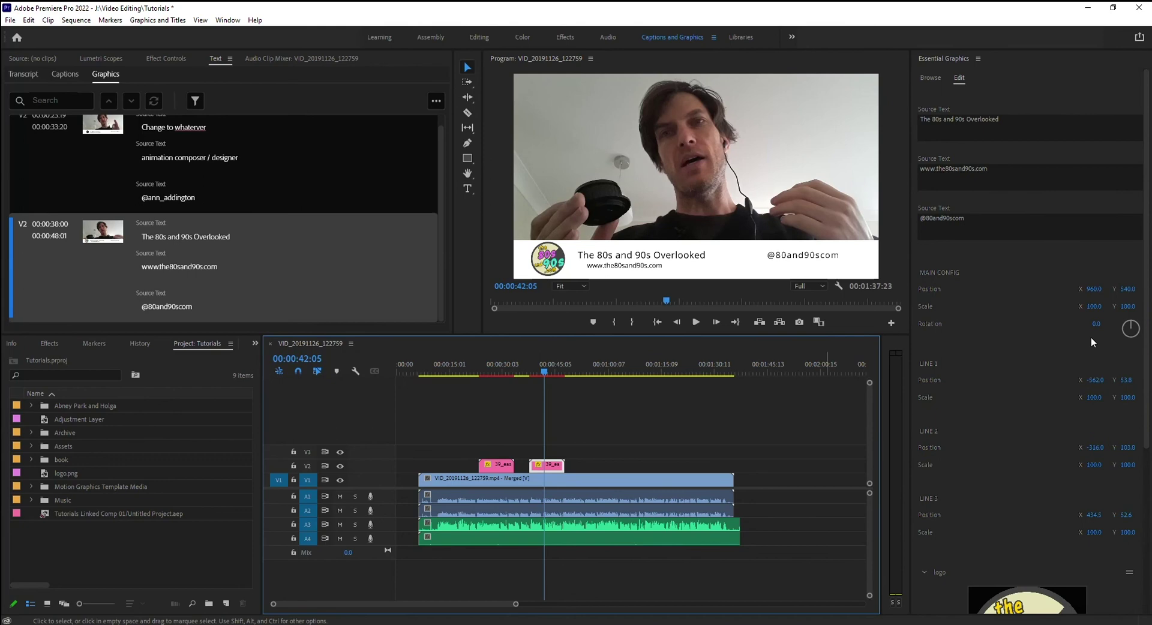
pyautogui.scroll(-5, 1133, 336)
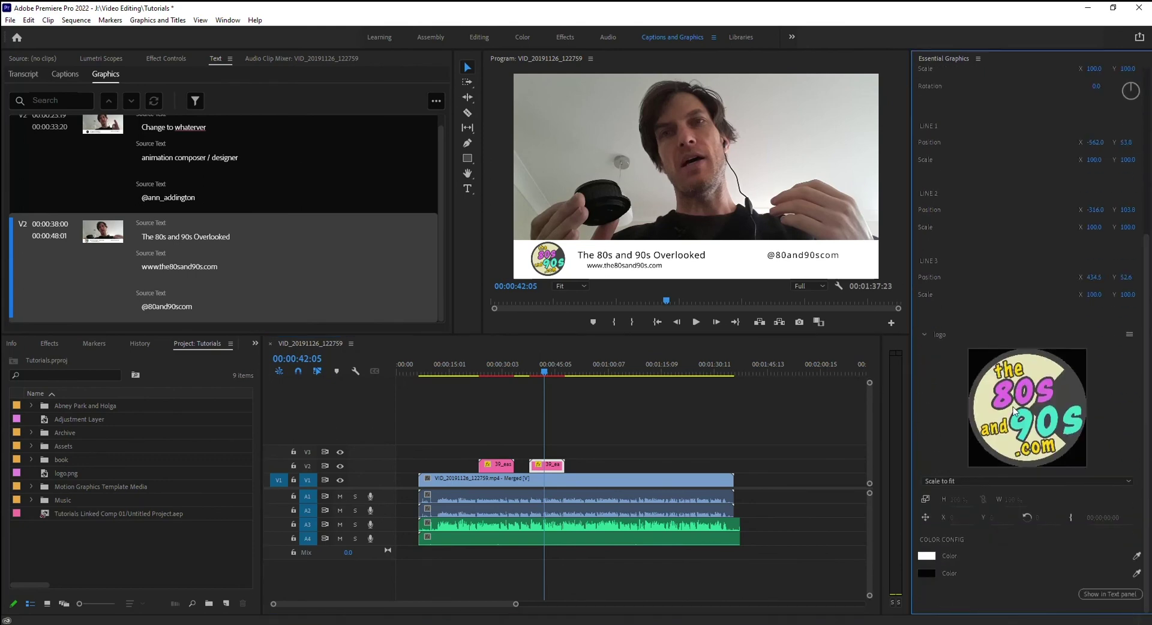
# Step: Try Scale to fill on the replaceable logo, then return it to Scale to fit
pyautogui.click(973, 480)
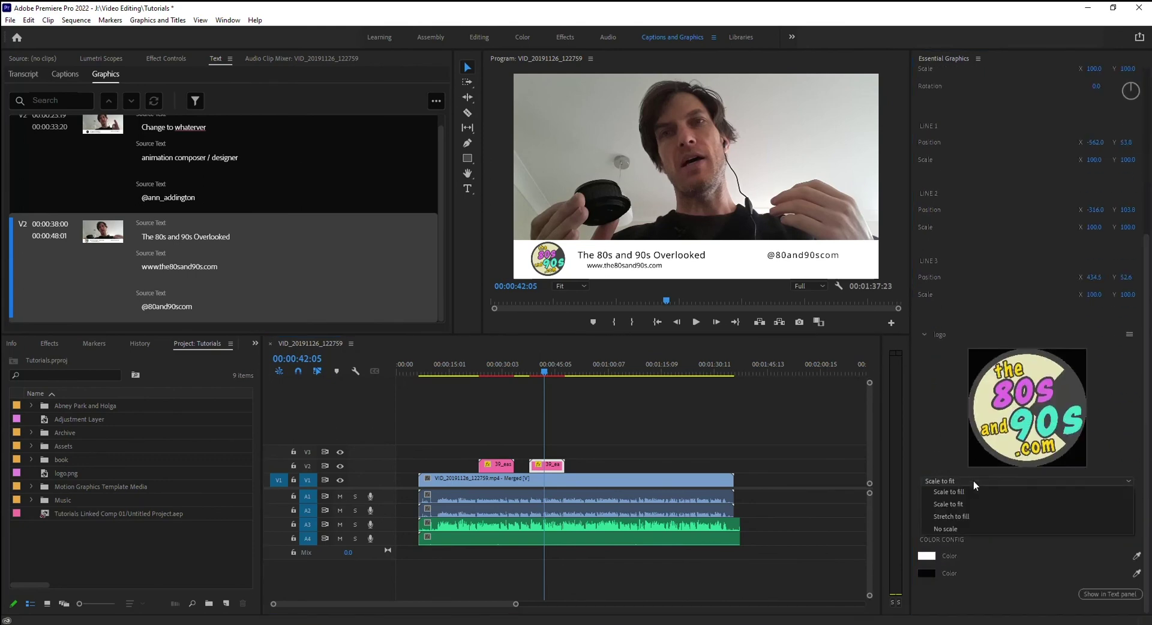
pyautogui.click(945, 493)
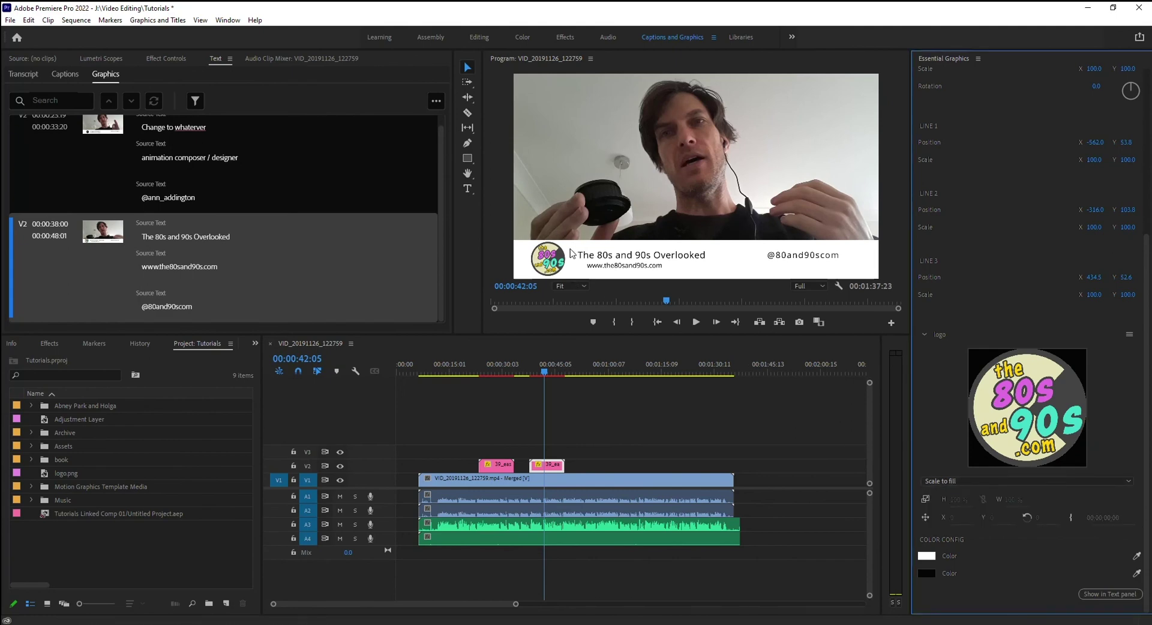
pyautogui.click(950, 478)
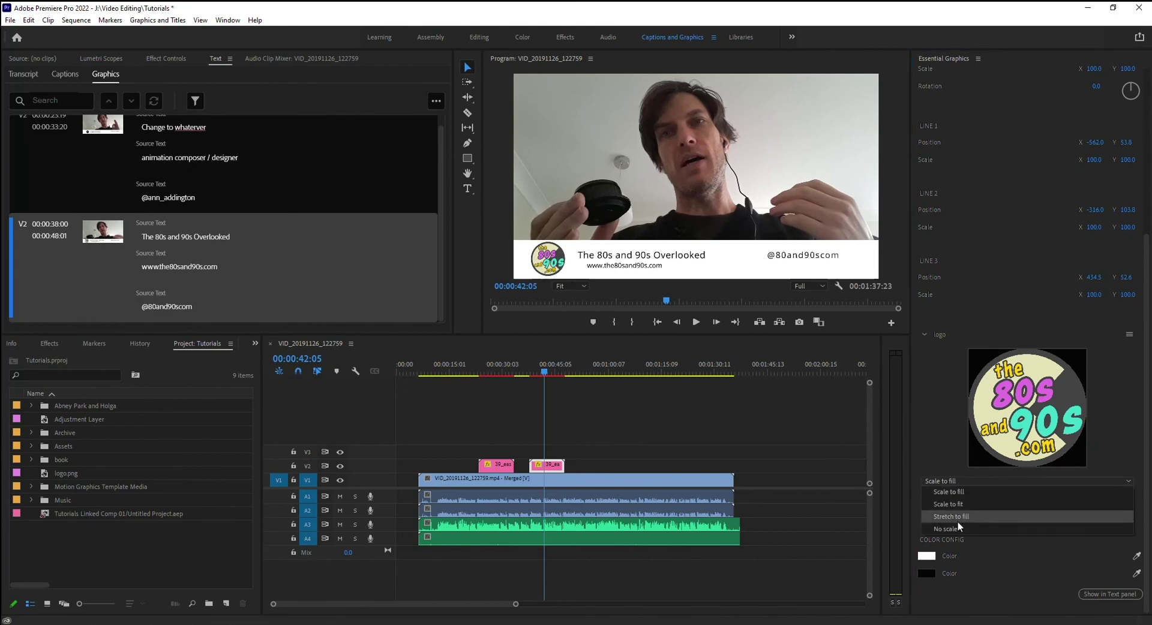
pyautogui.click(959, 502)
pyautogui.click(1129, 335)
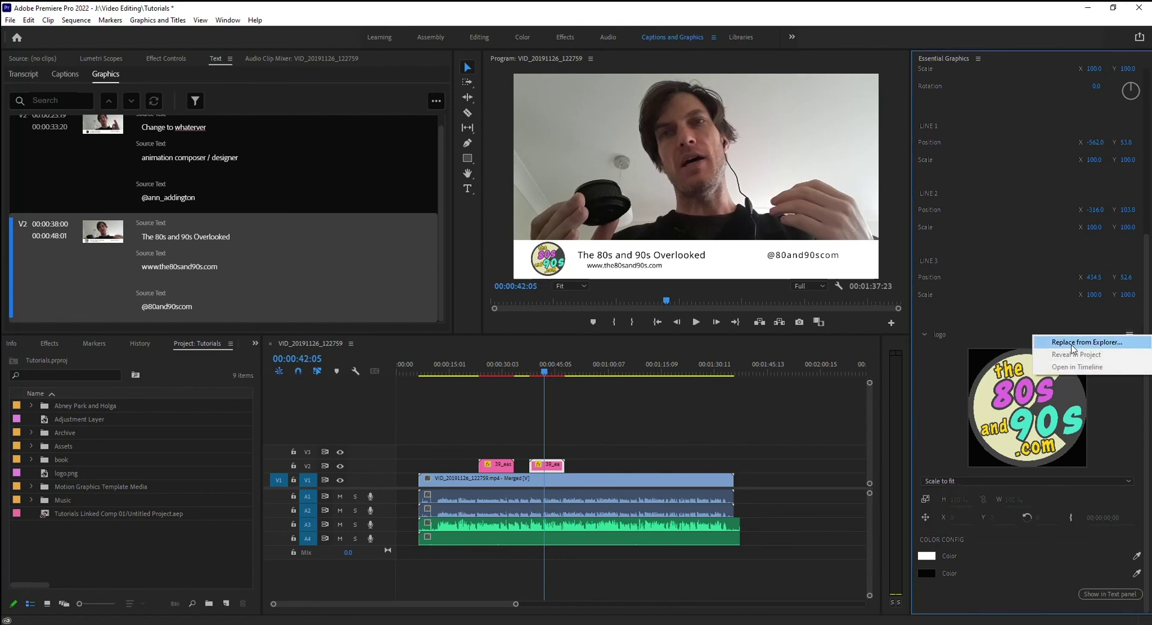
# Step: Replace the lower-third logo with the 'uncensored logo' image, keeping it at Scale to fit
pyautogui.click(1086, 333)
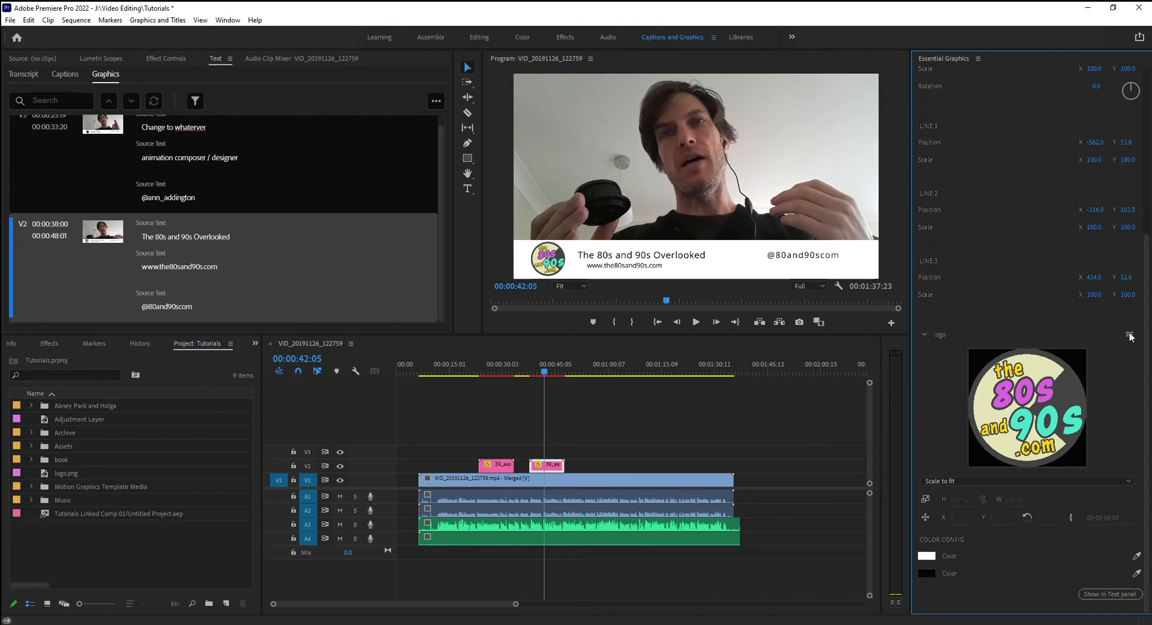
pyautogui.click(1129, 334)
pyautogui.click(1086, 342)
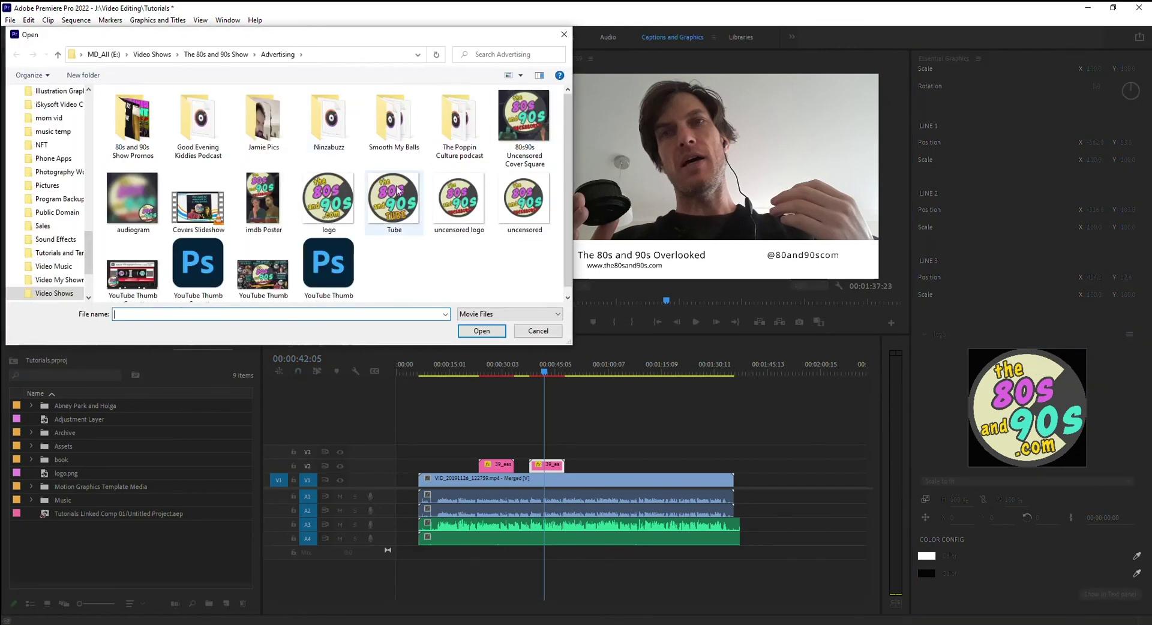
pyautogui.click(459, 201)
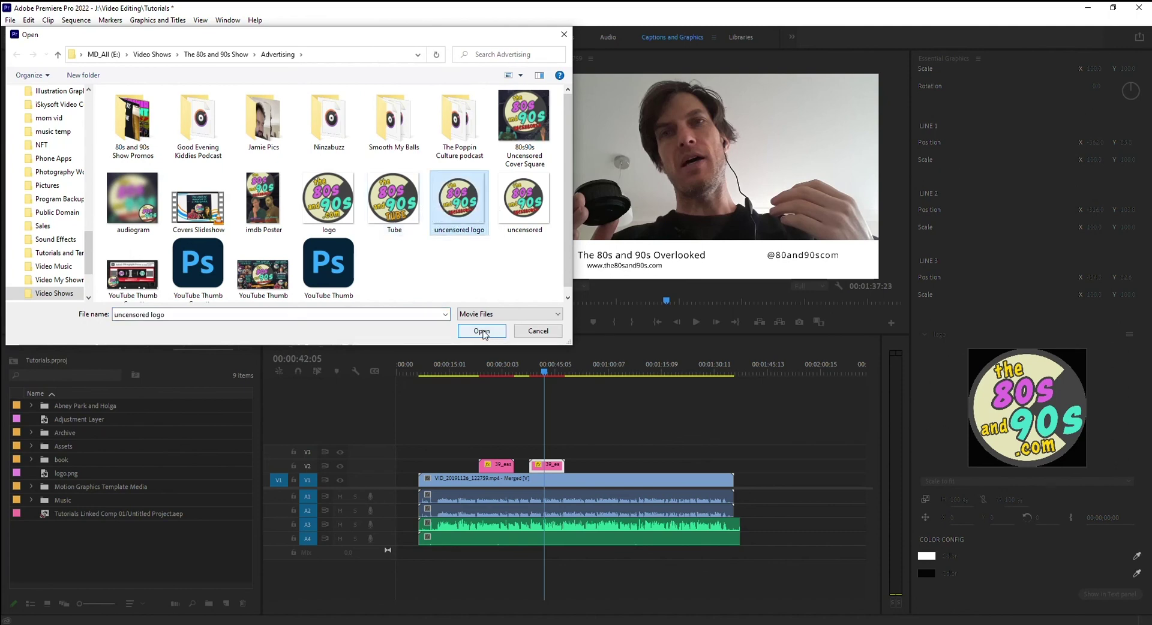
pyautogui.click(481, 331)
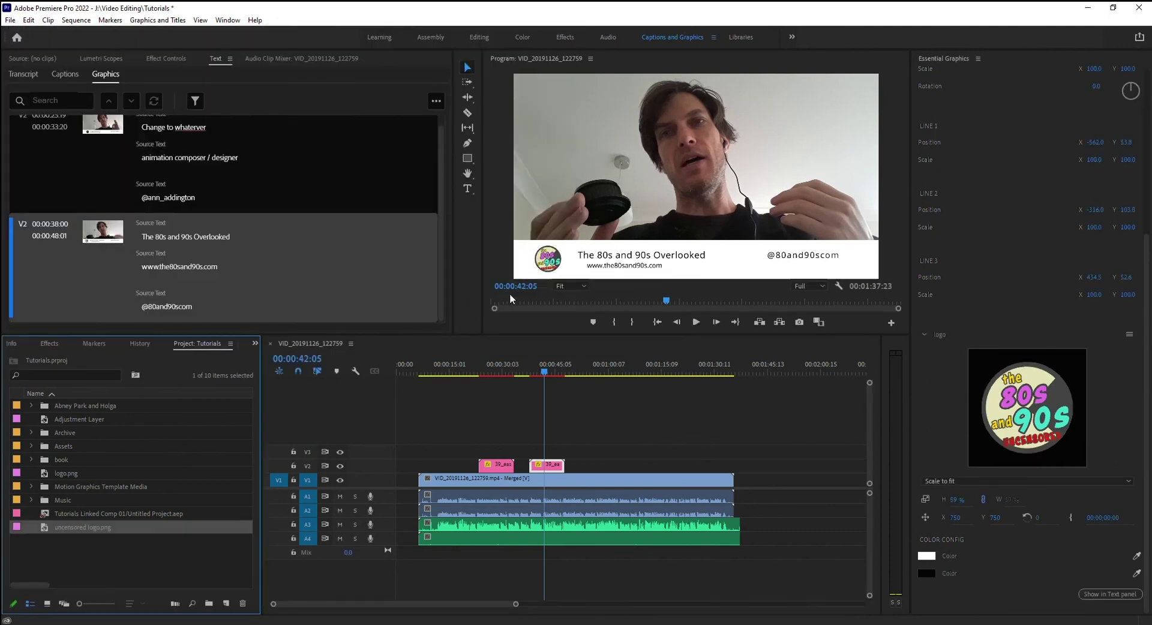
pyautogui.click(939, 481)
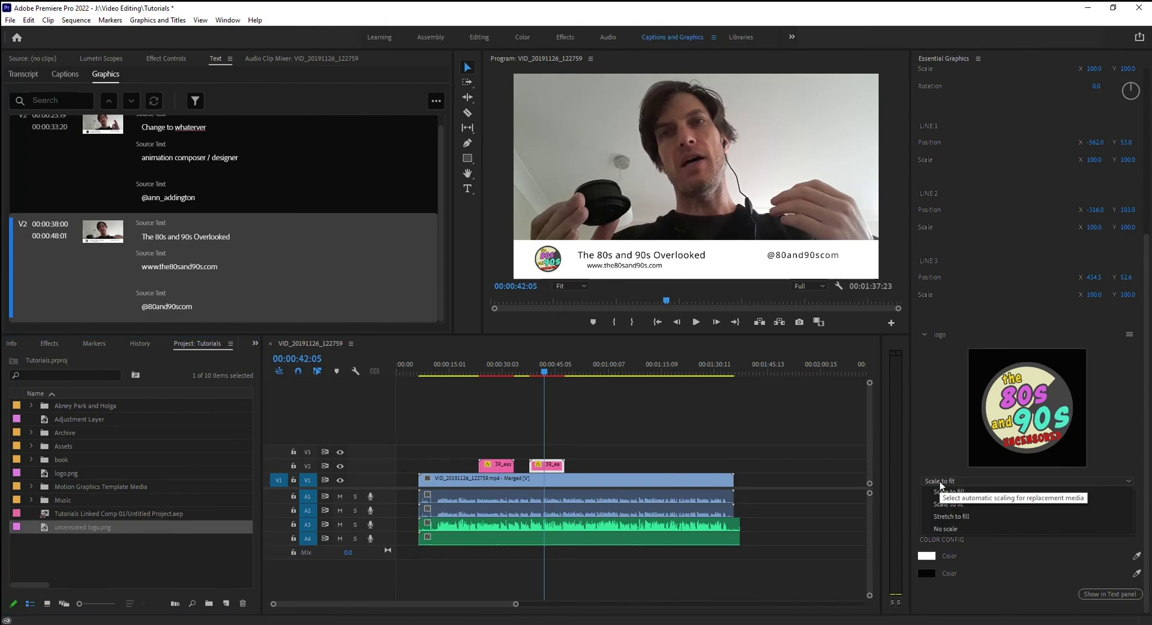
pyautogui.click(948, 500)
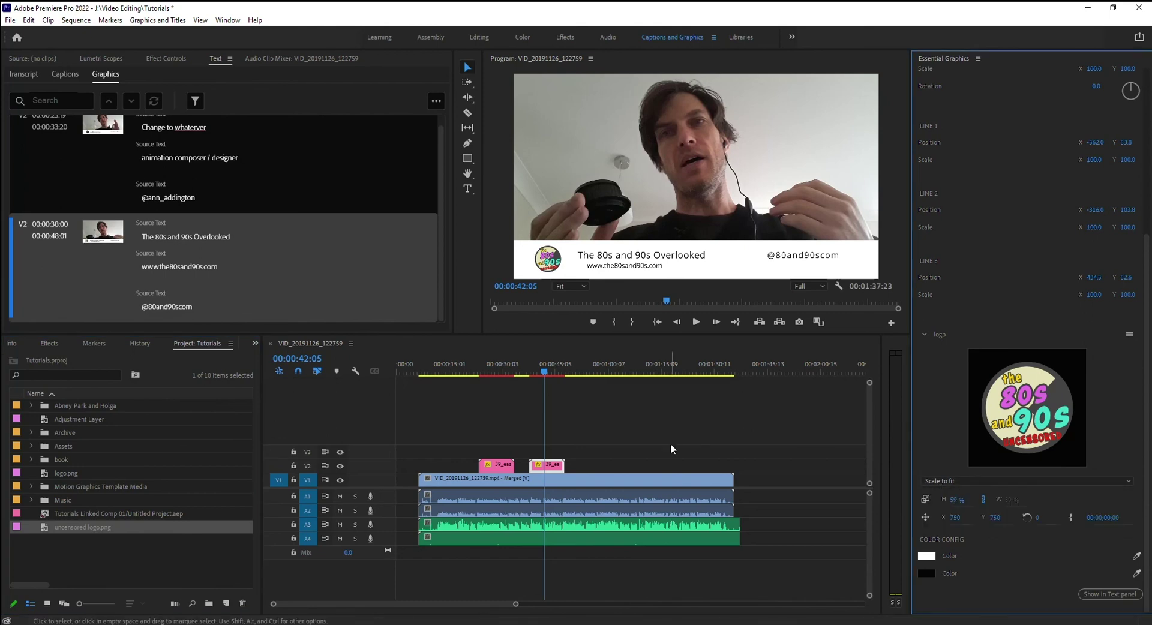